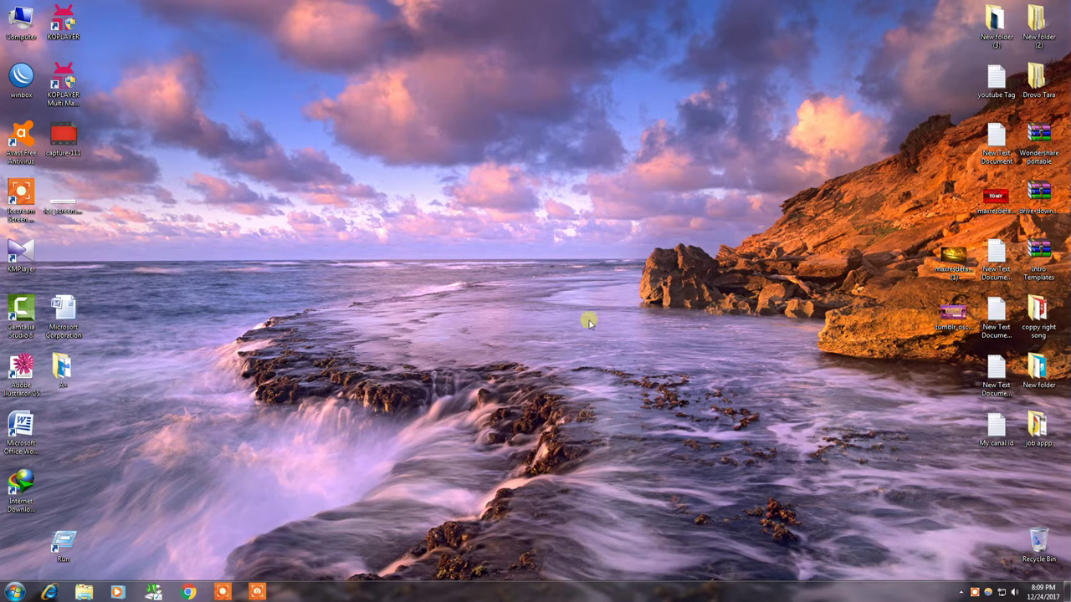
Refresh the Windows desktop several times from its right-click menu
{"action": "right_click", "coordinate": [416, 167]}
{"action": "left_click", "coordinate": [463, 201]}
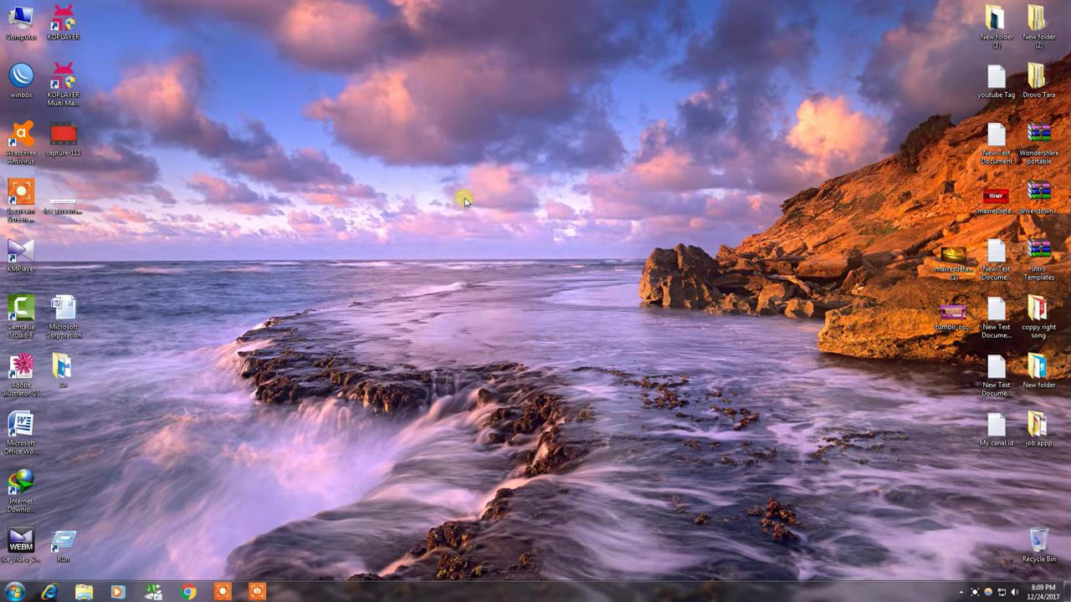
{"action": "right_click", "coordinate": [386, 99]}
{"action": "left_click", "coordinate": [434, 134]}
{"action": "right_click", "coordinate": [359, 90]}
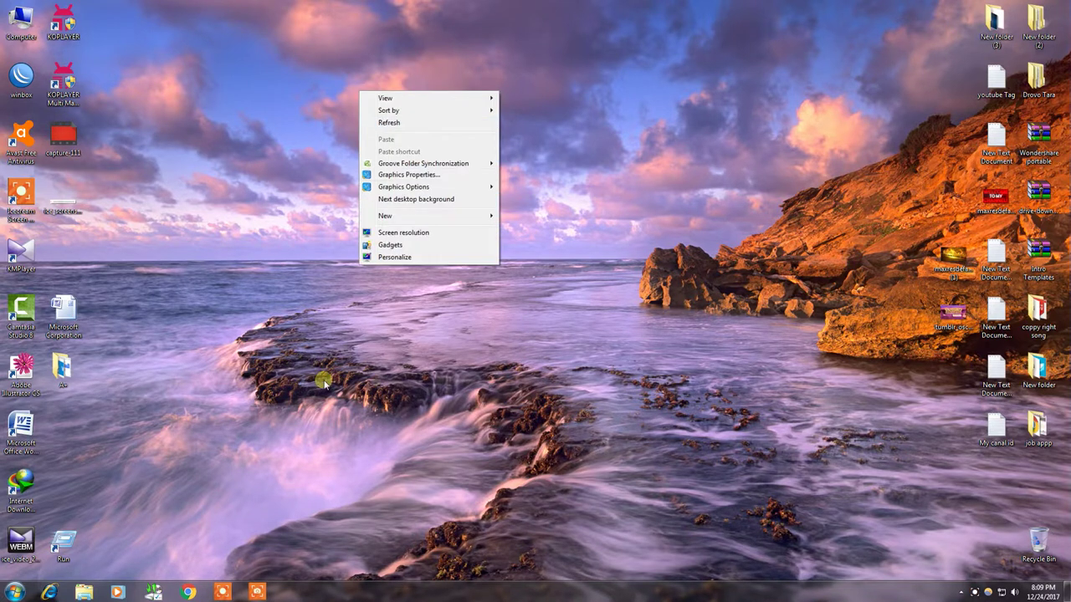
{"action": "left_click", "coordinate": [421, 124]}
{"action": "right_click", "coordinate": [354, 125]}
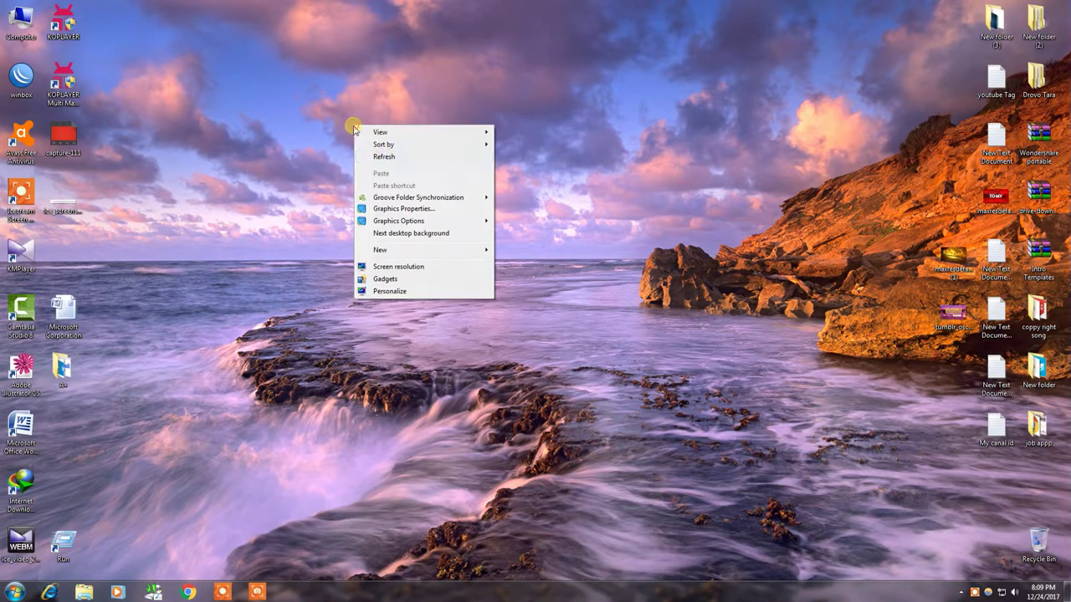
{"action": "left_click", "coordinate": [384, 157]}
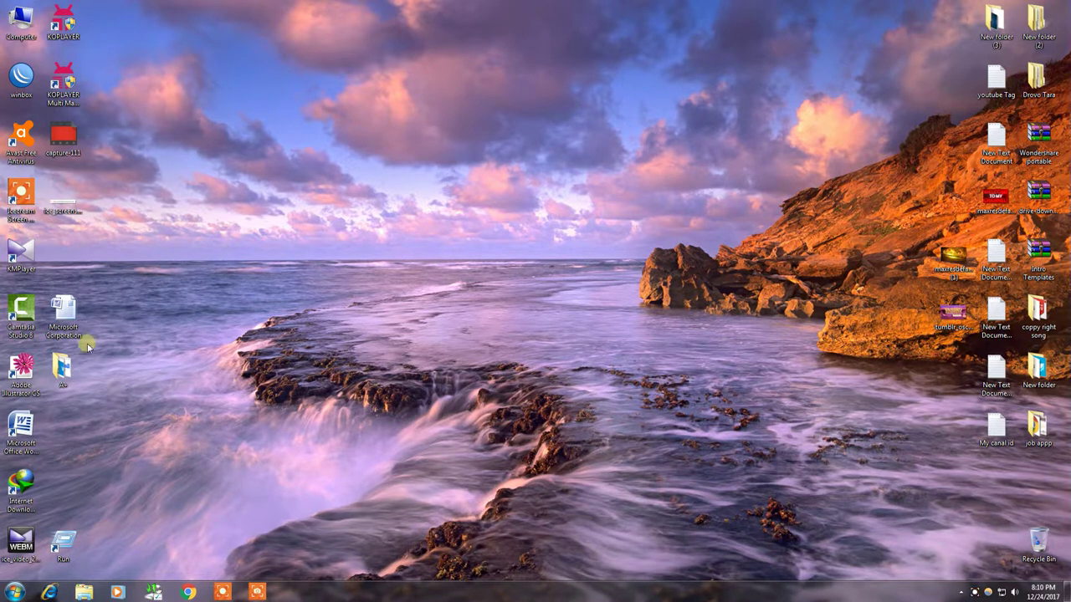
{"action": "right_click", "coordinate": [535, 128]}
{"action": "left_click", "coordinate": [584, 167]}
Launch Microsoft Office Word 2007 from the Start menu's Microsoft Office program group
{"action": "left_click", "coordinate": [15, 593]}
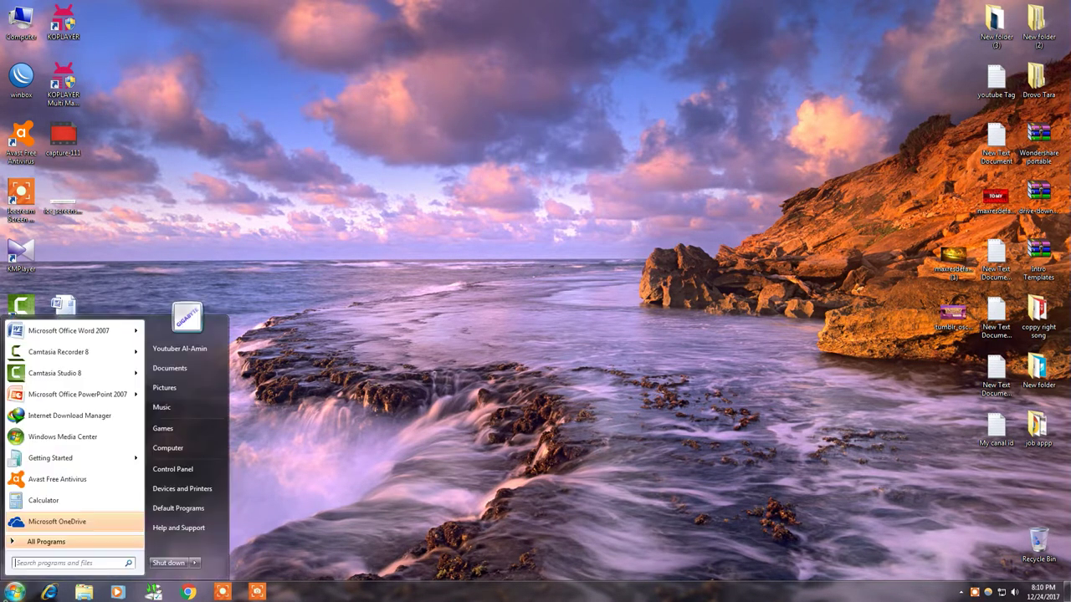
{"action": "left_click", "coordinate": [62, 542]}
{"action": "scroll", "coordinate": [80, 523], "scroll_direction": "down", "scroll_amount": 5}
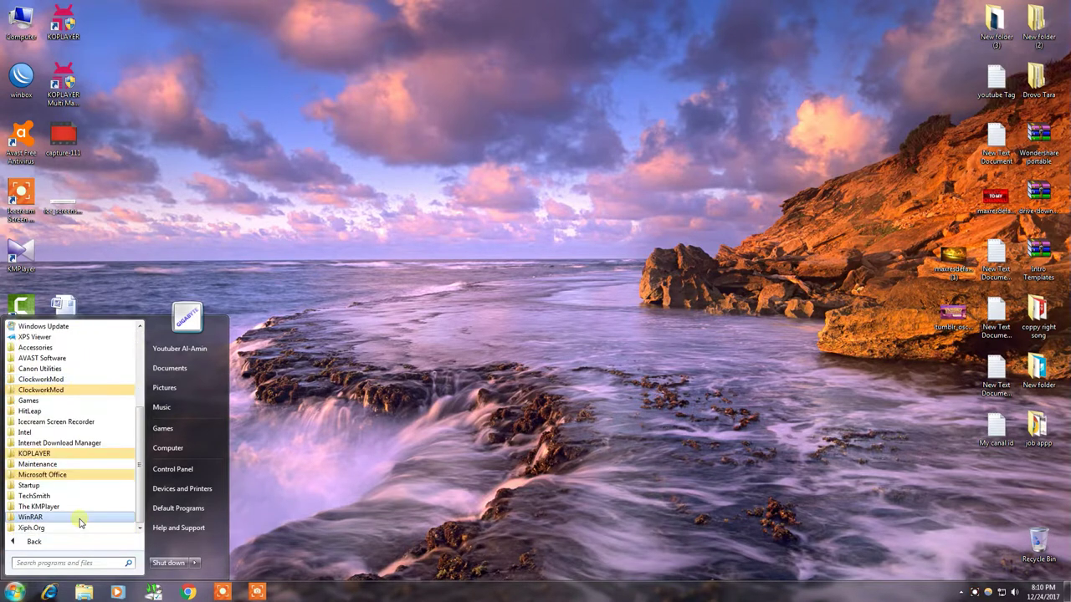
{"action": "left_click", "coordinate": [60, 475]}
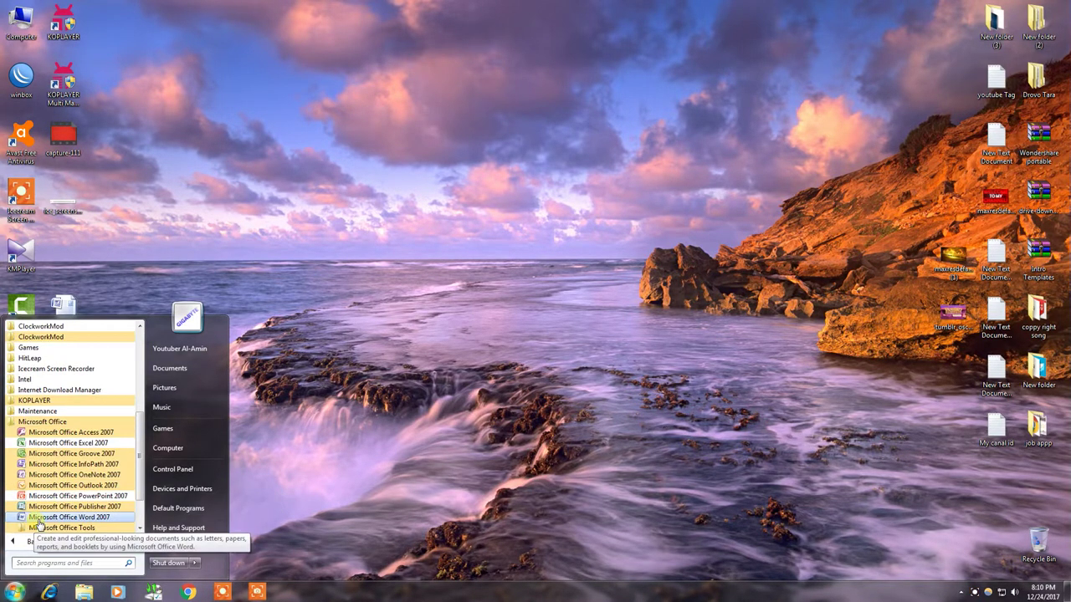
{"action": "left_click", "coordinate": [38, 517]}
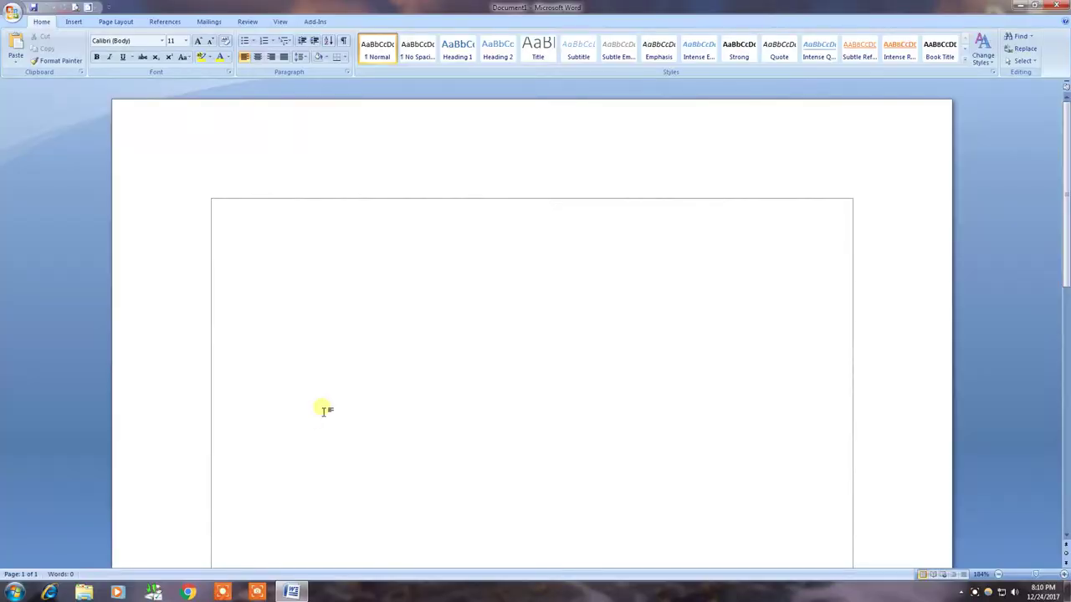
Show the Page Layout ribbon for the new blank Document1
{"action": "left_click", "coordinate": [105, 23]}
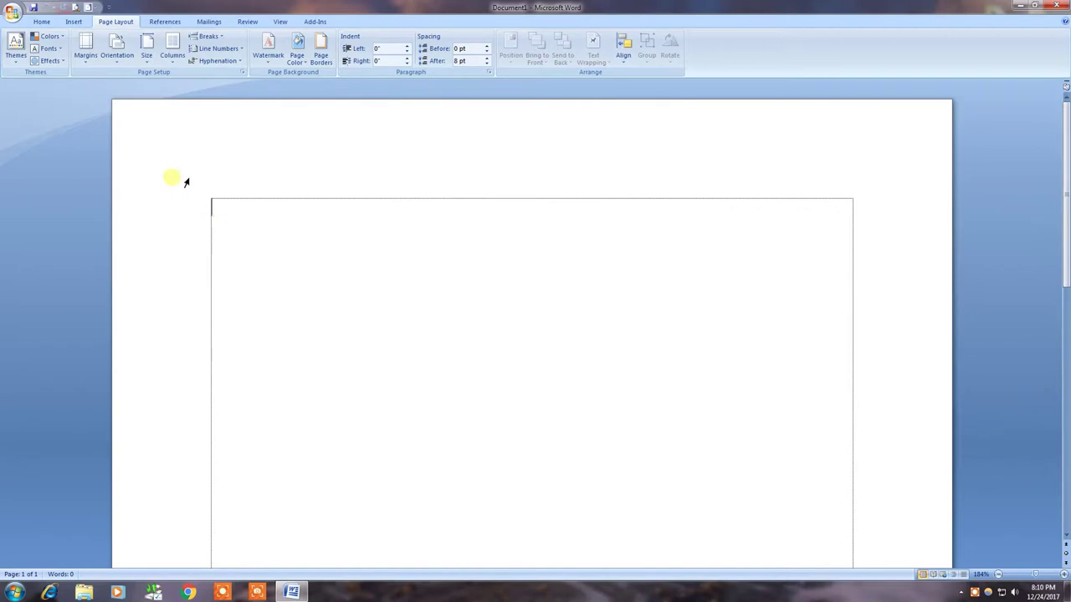
Apply the Narrow half-inch margin preset, then the Wide margin preset
{"action": "left_click", "coordinate": [86, 55]}
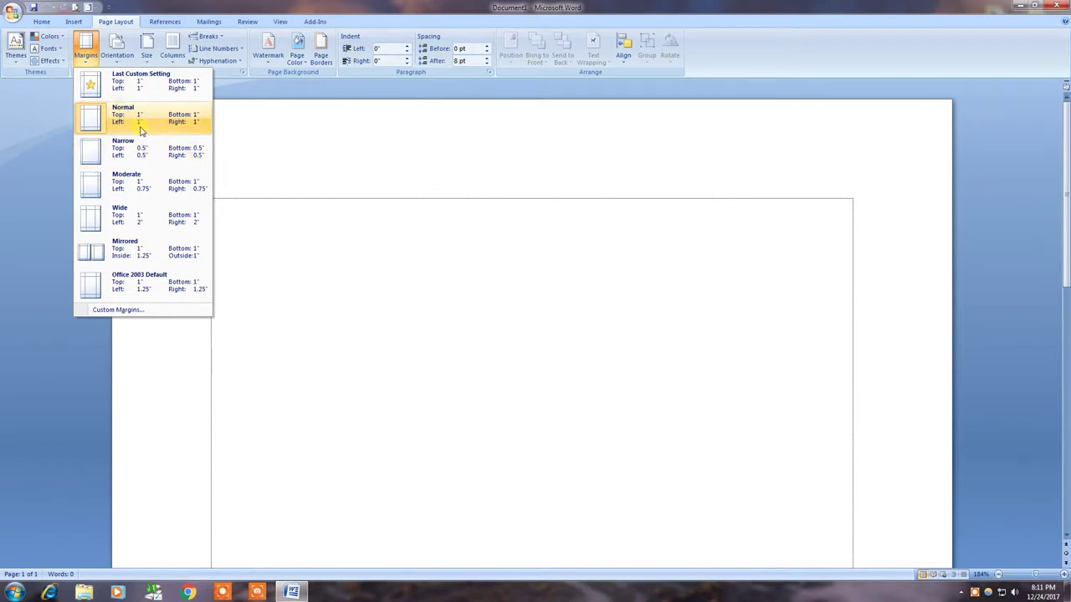
{"action": "left_click", "coordinate": [151, 159]}
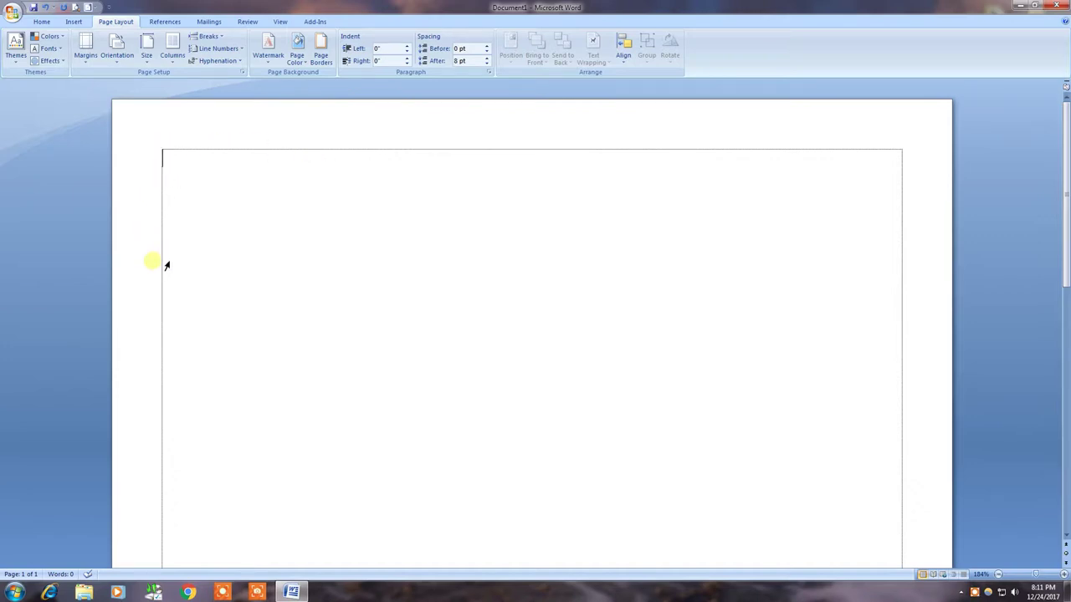
{"action": "left_click", "coordinate": [87, 51]}
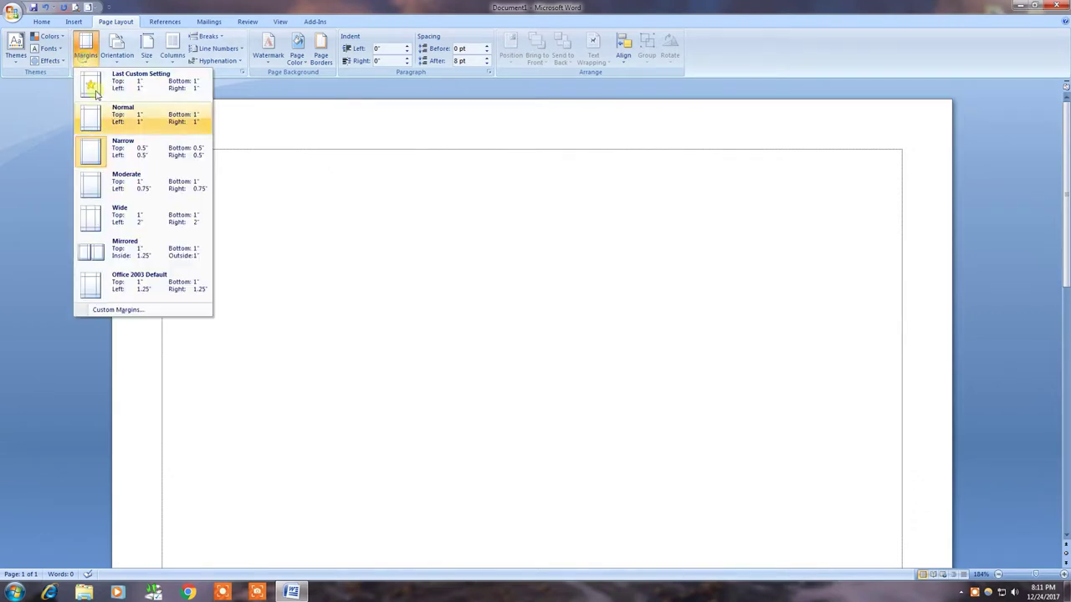
{"action": "left_click", "coordinate": [146, 223]}
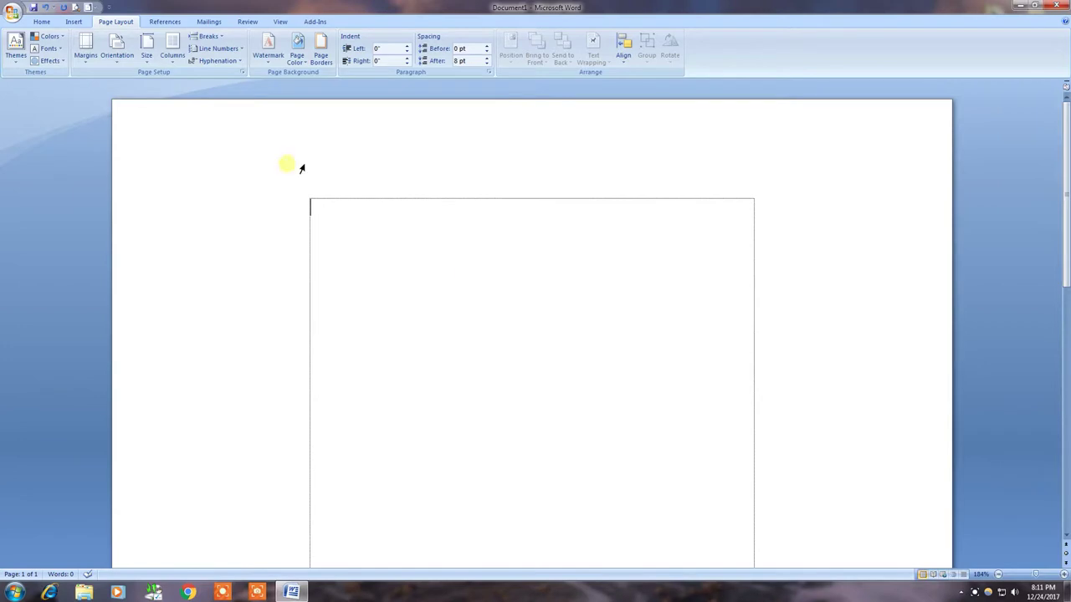
Apply Mirrored margins: top and bottom 1", inside 1.25", outside 1"
{"action": "left_click", "coordinate": [89, 55]}
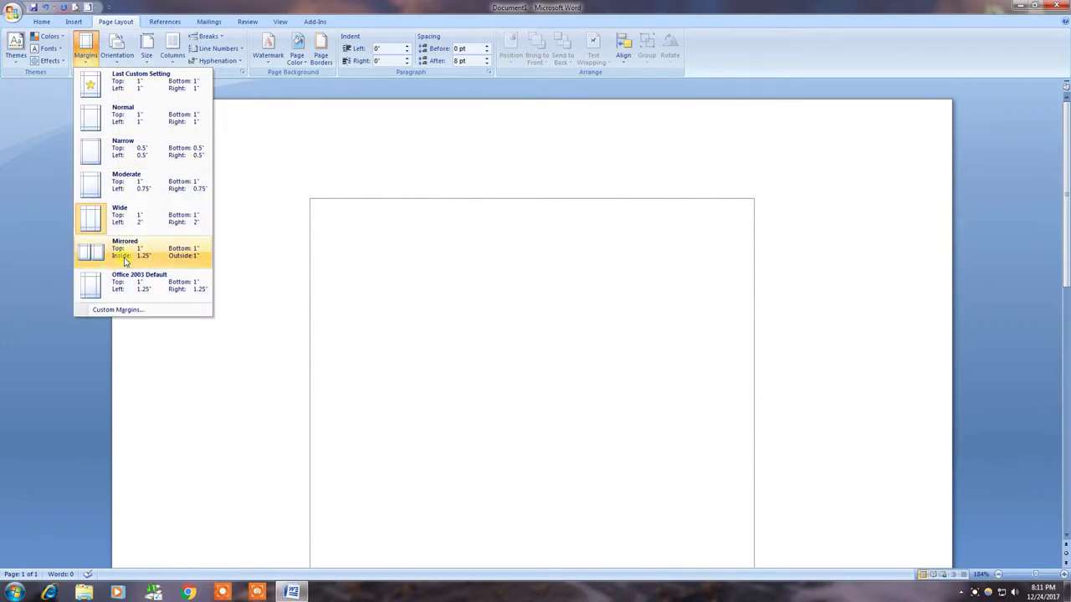
{"action": "left_click", "coordinate": [124, 261]}
{"action": "scroll", "coordinate": [353, 327], "scroll_direction": "down", "scroll_amount": 3}
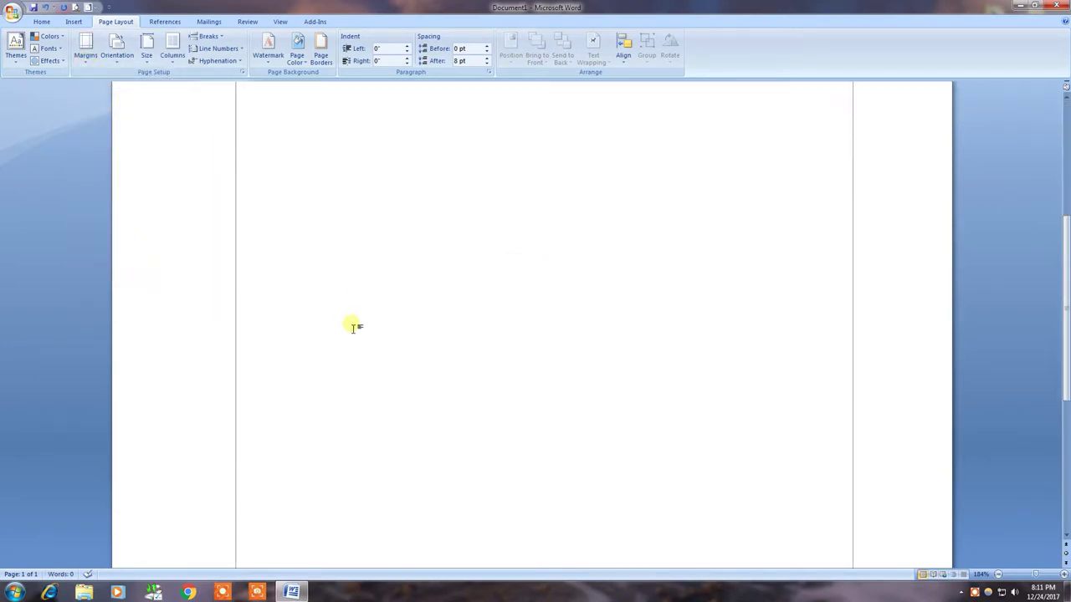
{"action": "scroll", "coordinate": [354, 323], "scroll_direction": "down", "scroll_amount": 2}
{"action": "scroll", "coordinate": [353, 323], "scroll_direction": "up", "scroll_amount": 2}
{"action": "scroll", "coordinate": [318, 301], "scroll_direction": "up", "scroll_amount": 3}
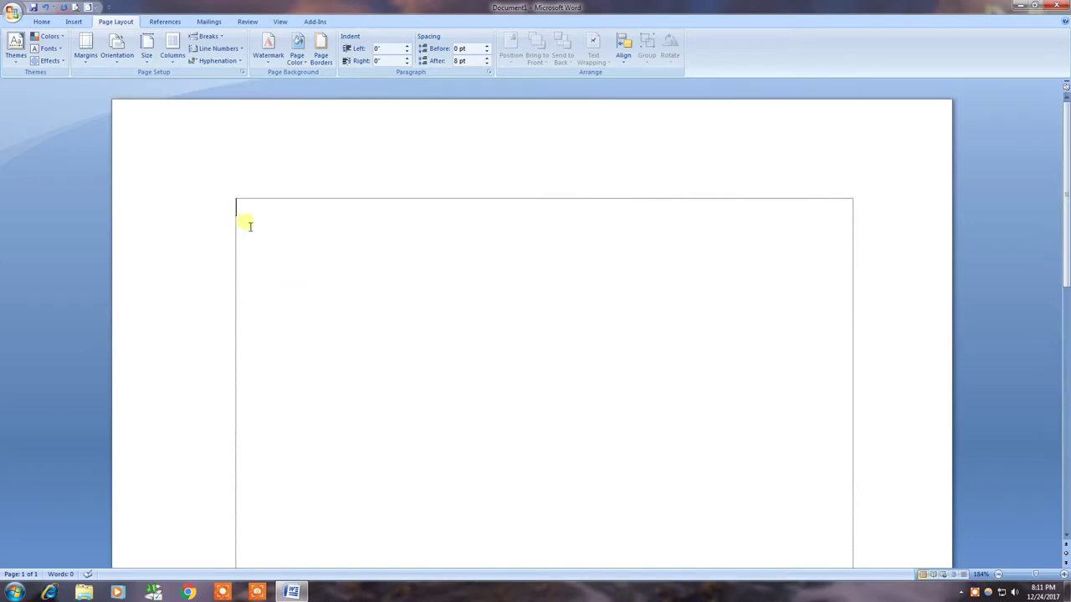
{"action": "left_click", "coordinate": [86, 50]}
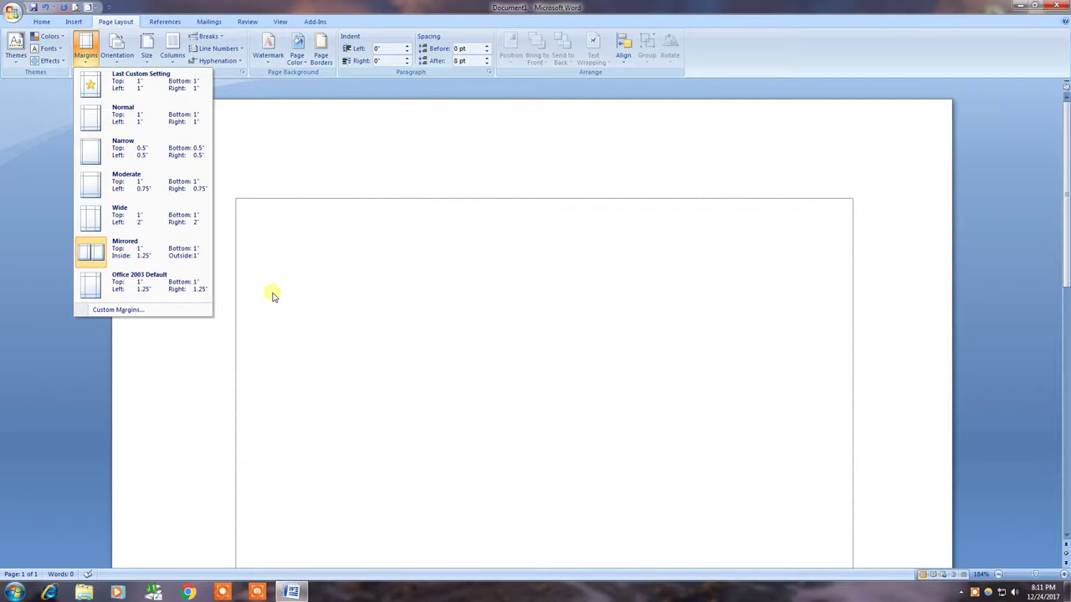
In Custom Margins, set top/bottom 0.3", inside/outside 0.5", and multiple pages to Normal
{"action": "left_click", "coordinate": [162, 311]}
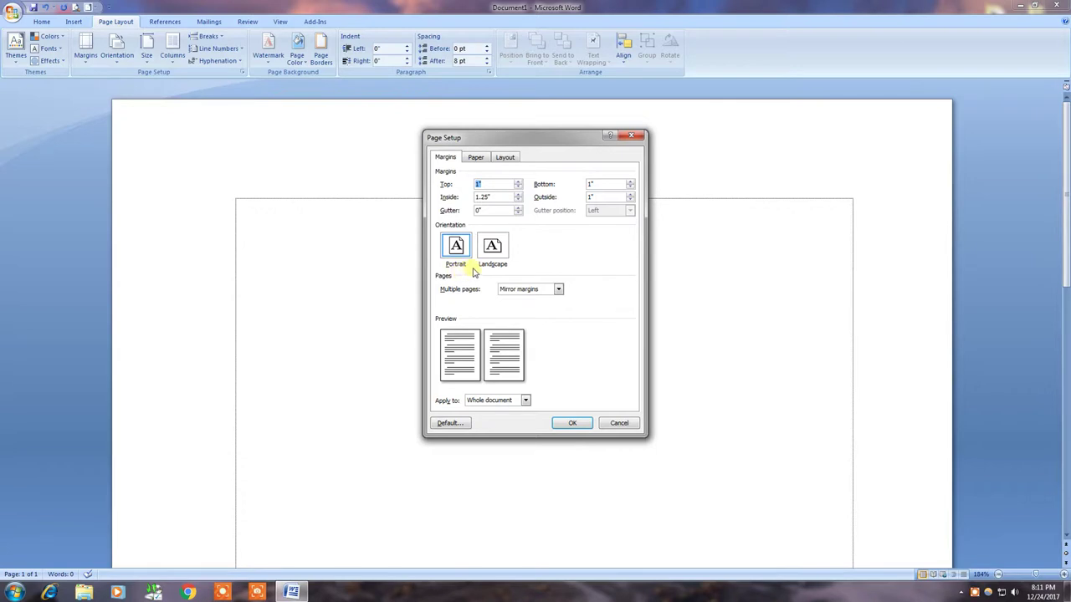
{"action": "left_click", "coordinate": [457, 247]}
{"action": "double_click", "coordinate": [497, 190]}
{"action": "type", "text": "0.3"}
{"action": "key", "text": "Tab"}
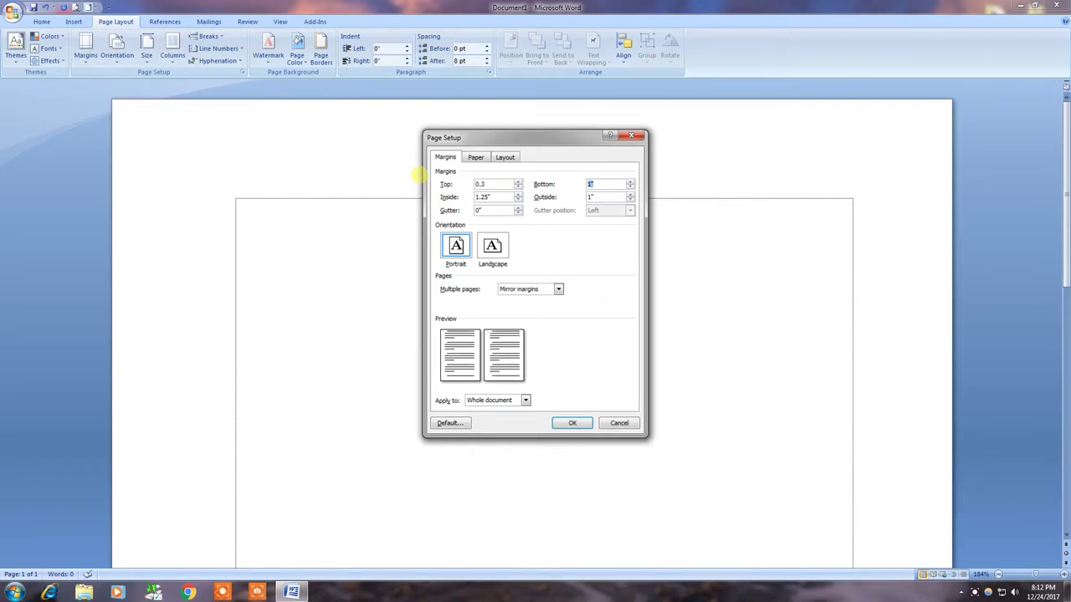
{"action": "key", "text": "Tab"}
{"action": "type", "text": "5"}
{"action": "key", "text": "Tab"}
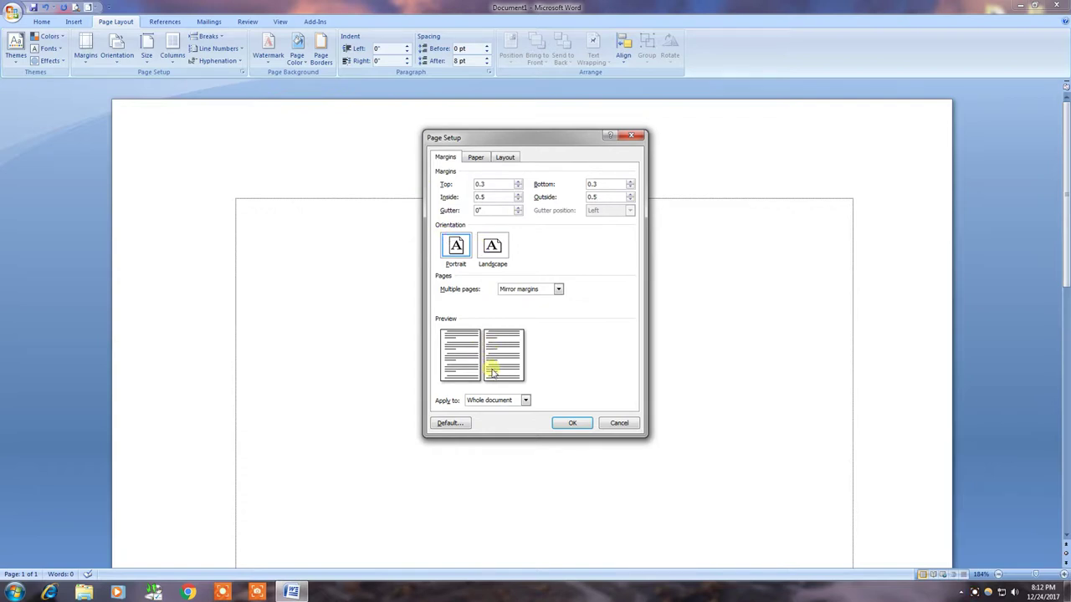
{"action": "left_click", "coordinate": [558, 288]}
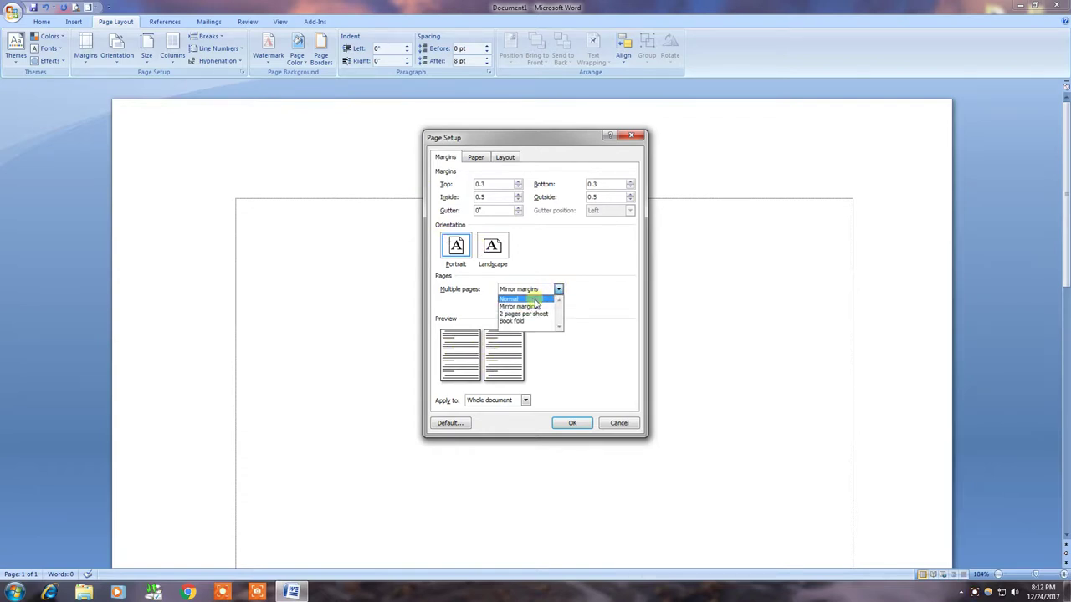
{"action": "left_click", "coordinate": [518, 299]}
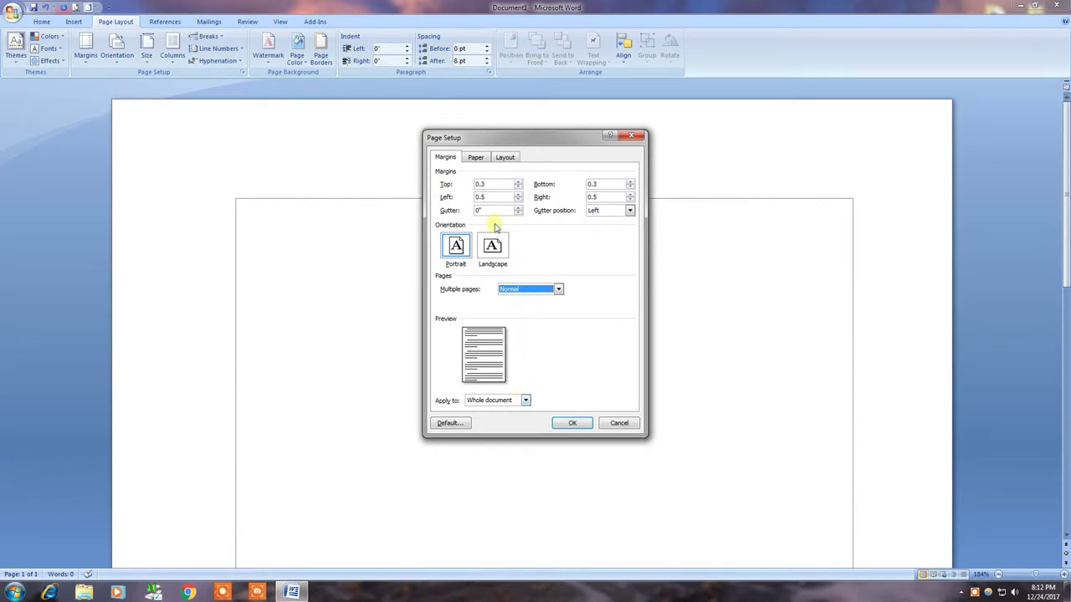
{"action": "left_click", "coordinate": [569, 423]}
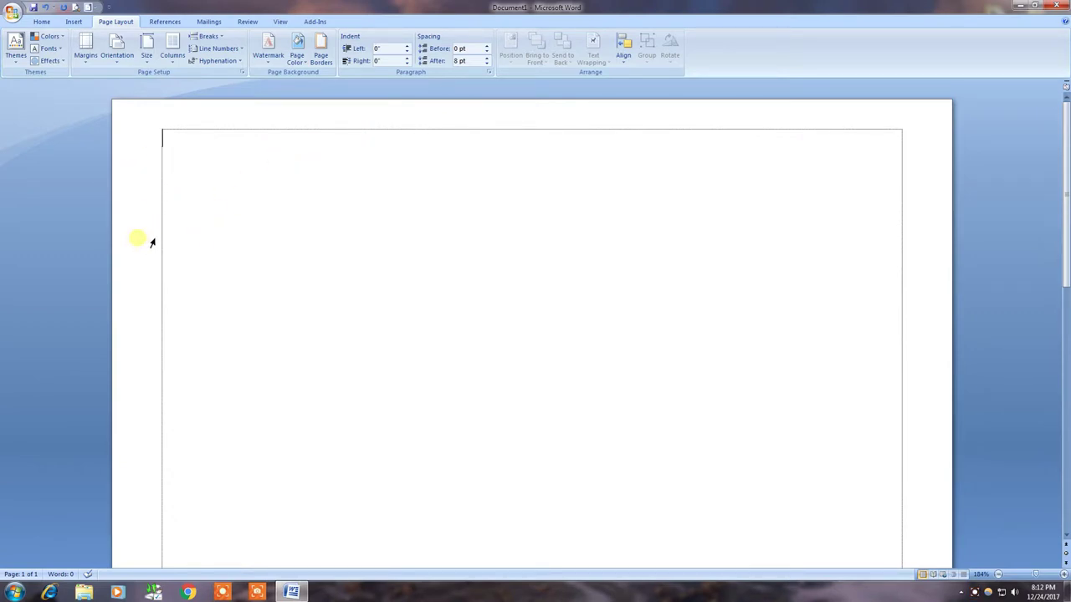
Change Document1's page orientation from Portrait to Landscape, keeping the custom margins
{"action": "left_click", "coordinate": [116, 58]}
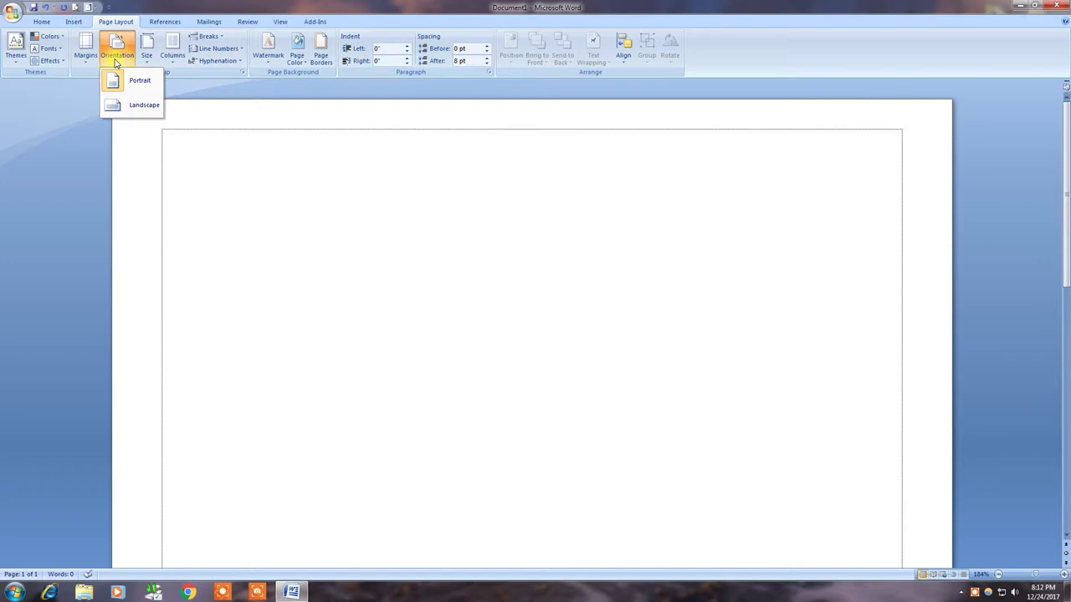
{"action": "left_click", "coordinate": [547, 316]}
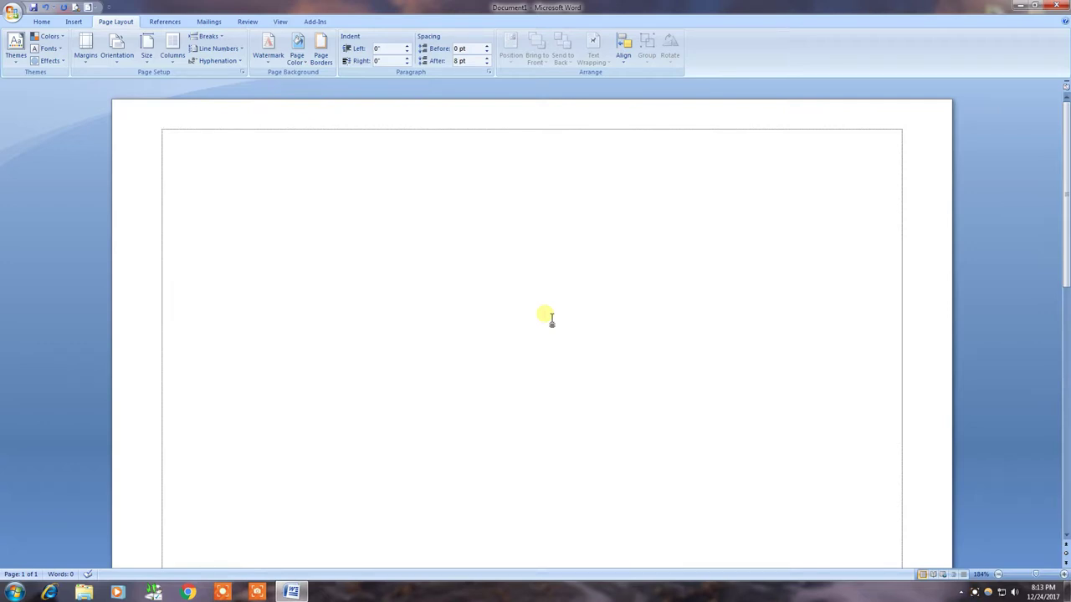
{"action": "left_click", "coordinate": [122, 63]}
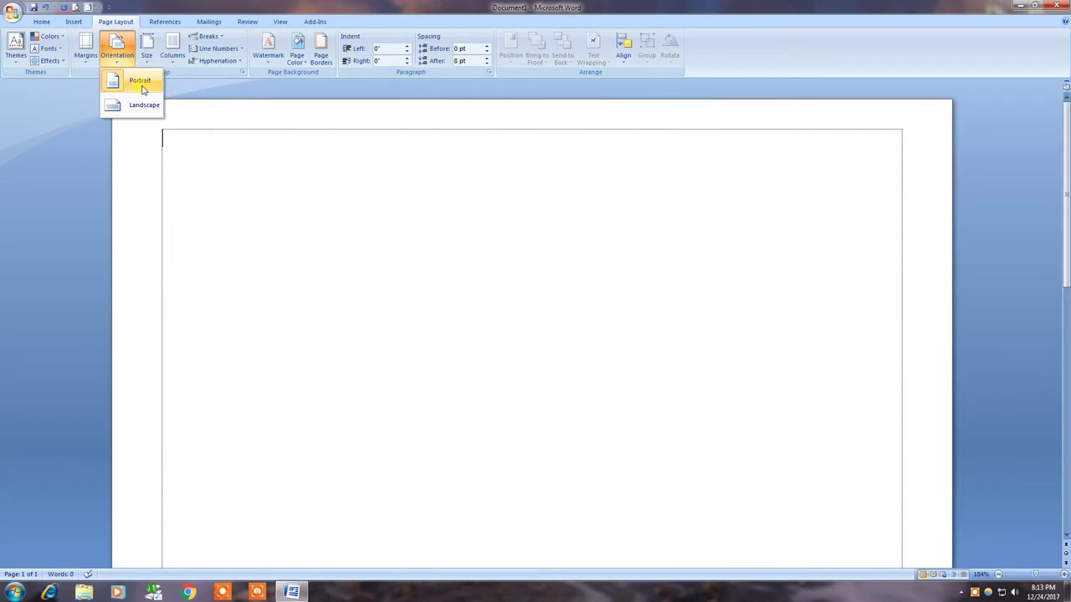
{"action": "left_click", "coordinate": [143, 87]}
{"action": "left_click", "coordinate": [192, 199]}
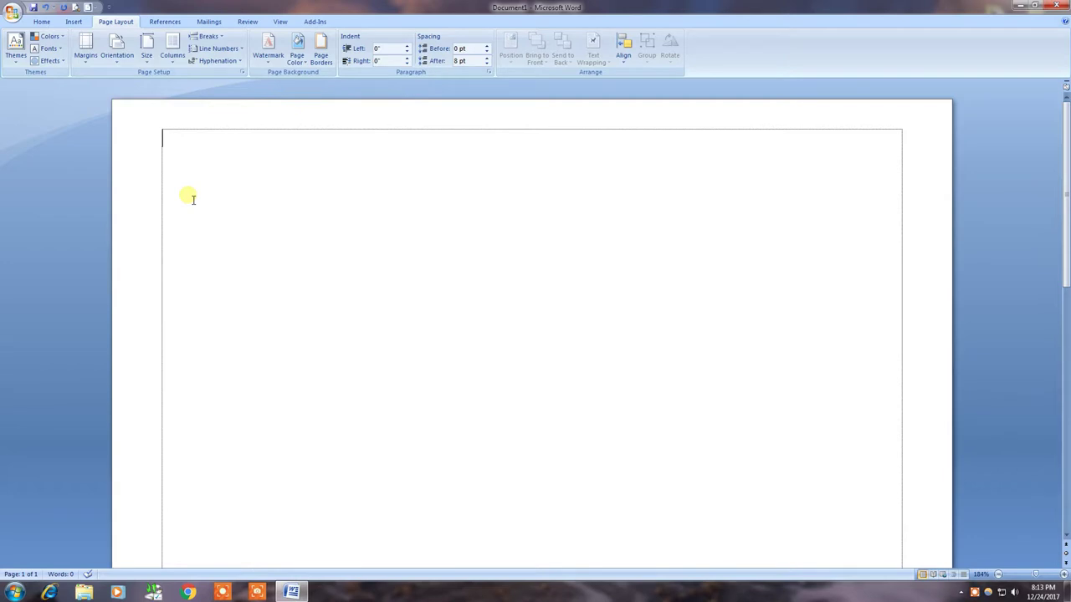
{"action": "left_click", "coordinate": [117, 44]}
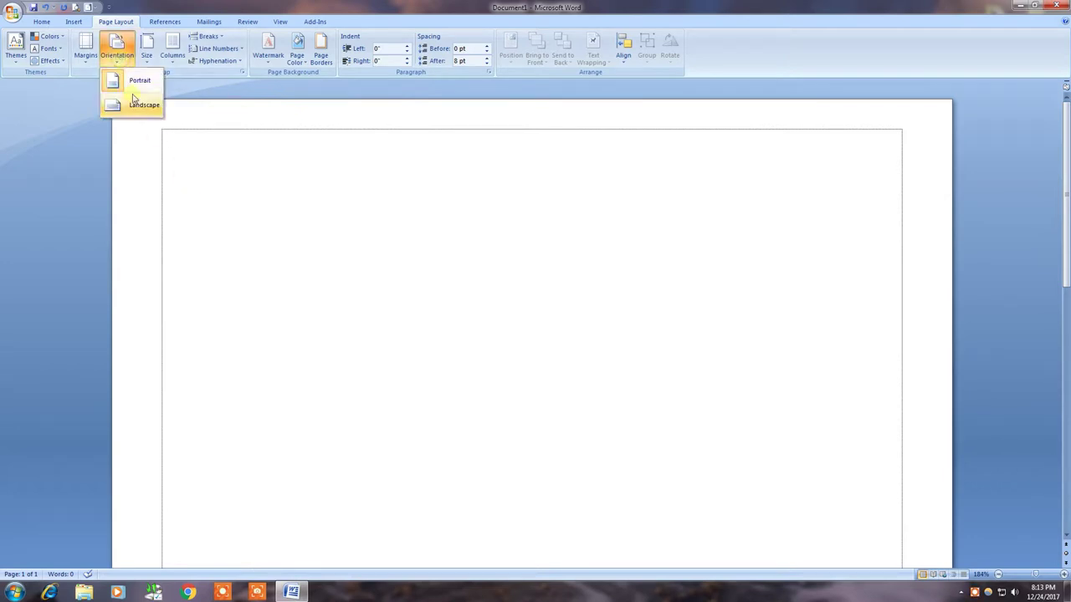
{"action": "left_click", "coordinate": [134, 102]}
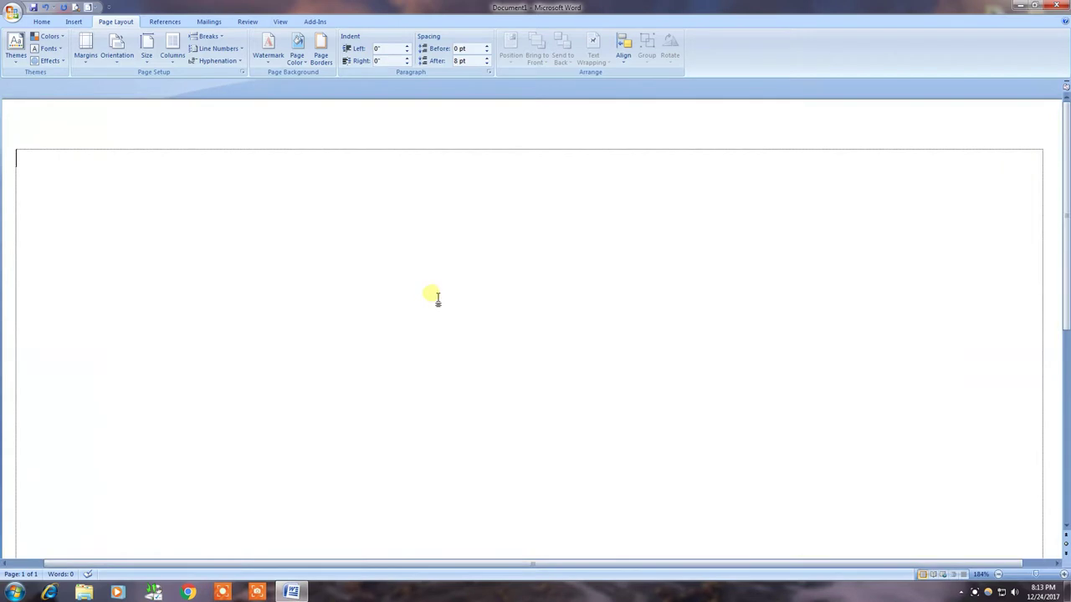
Resize the page view, switch orientation to Portrait and back to Landscape, and list paper sizes
{"action": "left_click", "coordinate": [1035, 576]}
{"action": "left_click_drag", "start_coordinate": [1035, 575], "coordinate": [1034, 577]}
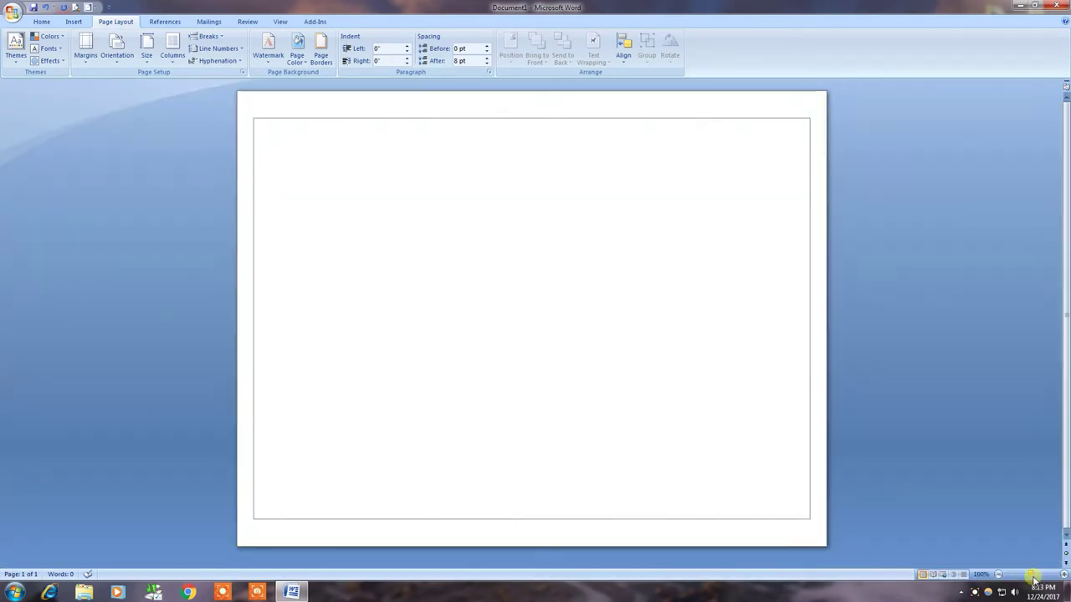
{"action": "left_click", "coordinate": [118, 50]}
{"action": "left_click", "coordinate": [126, 79]}
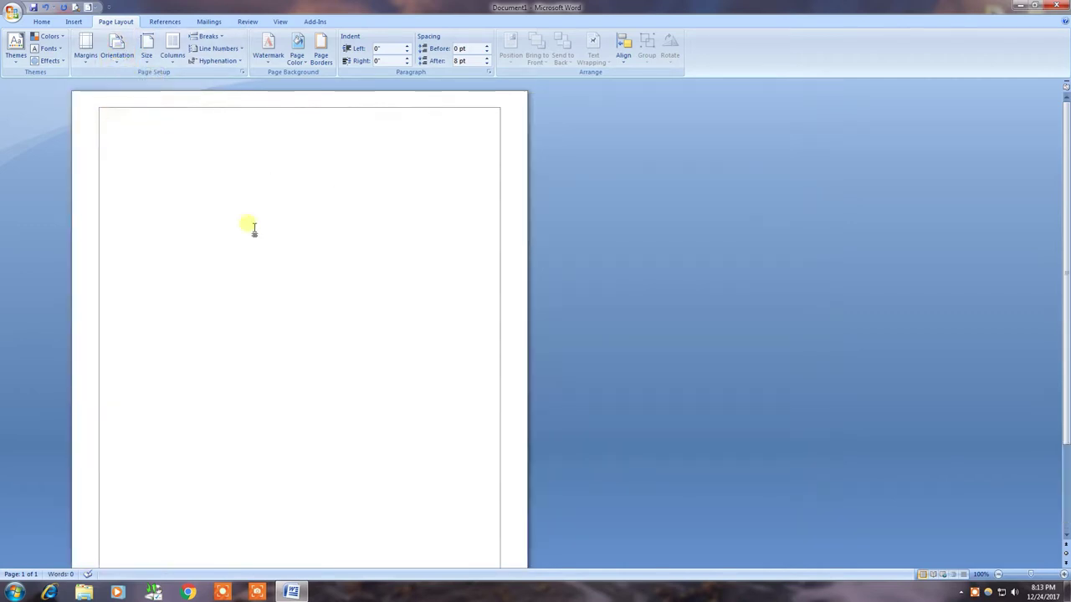
{"action": "left_click", "coordinate": [117, 50]}
{"action": "left_click", "coordinate": [142, 105]}
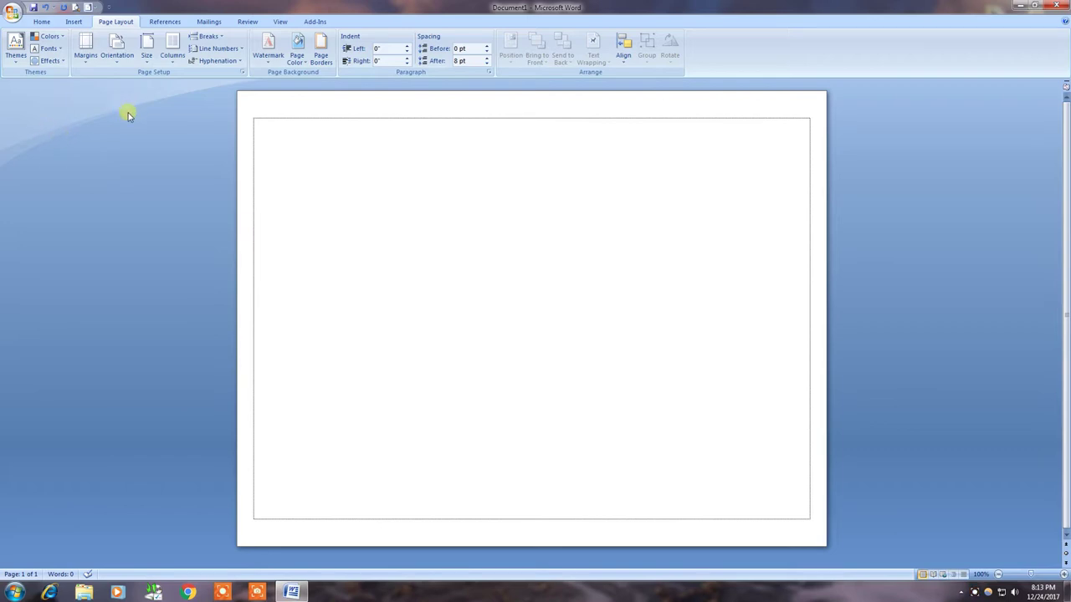
{"action": "left_click", "coordinate": [147, 56]}
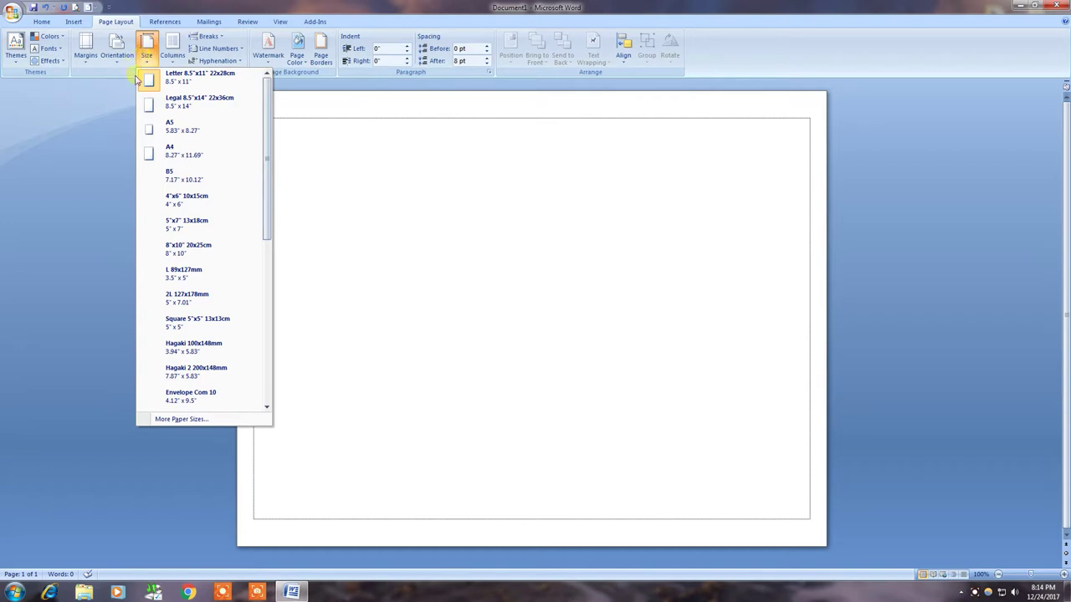
Set the paper size to A4 (8.27" x 11.69") and the orientation to Portrait
{"action": "left_click", "coordinate": [350, 124]}
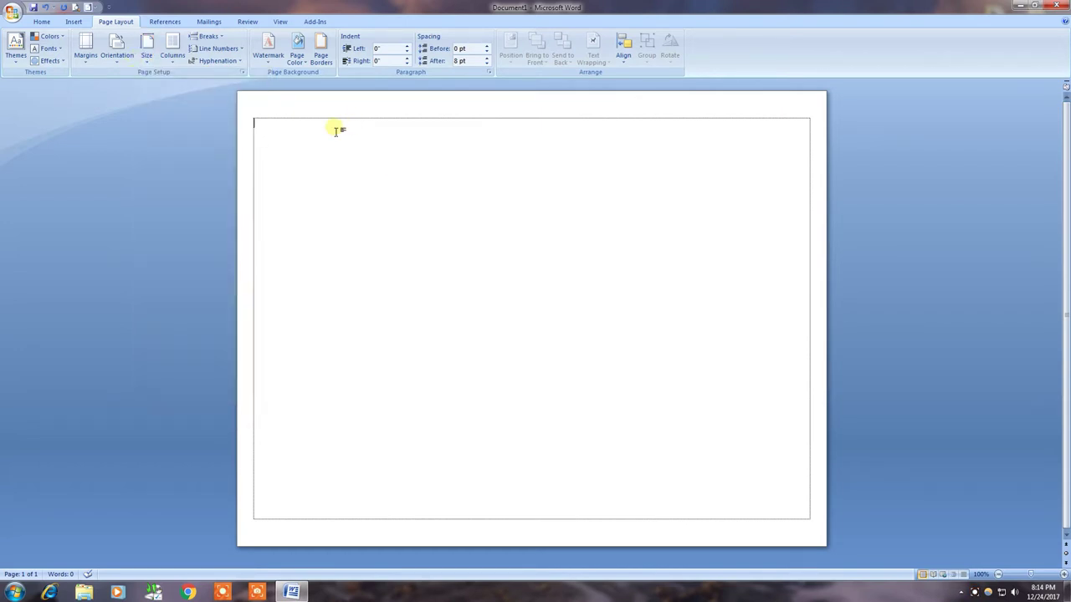
{"action": "left_click", "coordinate": [147, 63]}
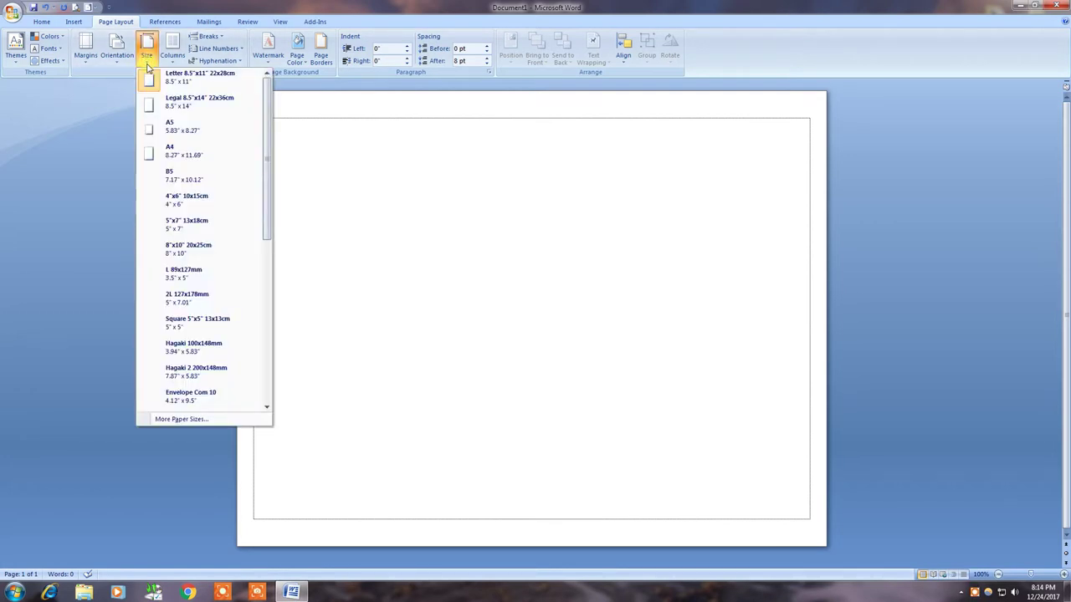
{"action": "left_click", "coordinate": [166, 152]}
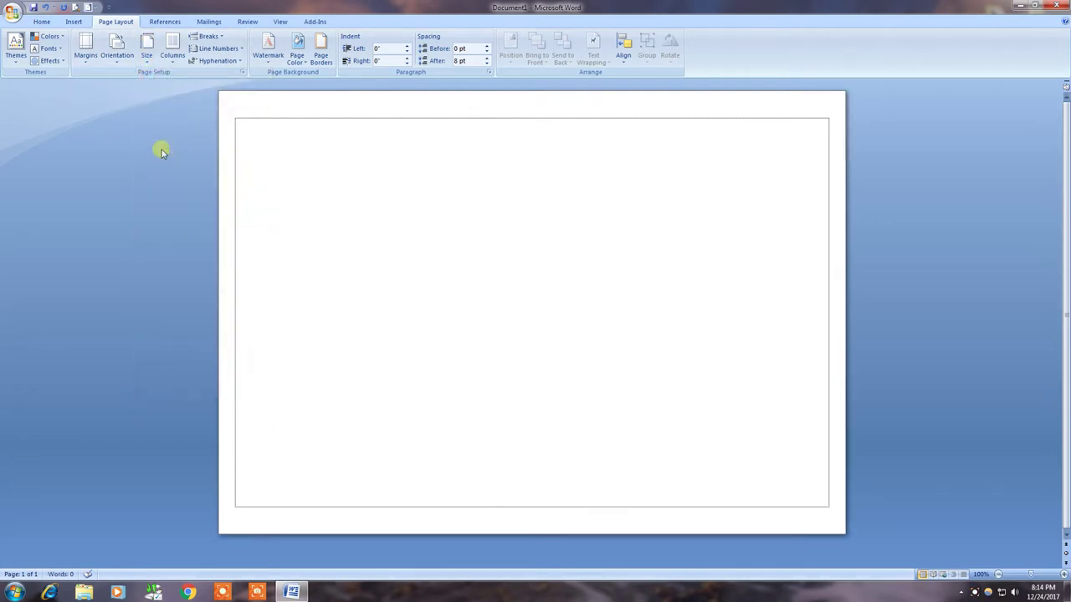
{"action": "left_click", "coordinate": [118, 49]}
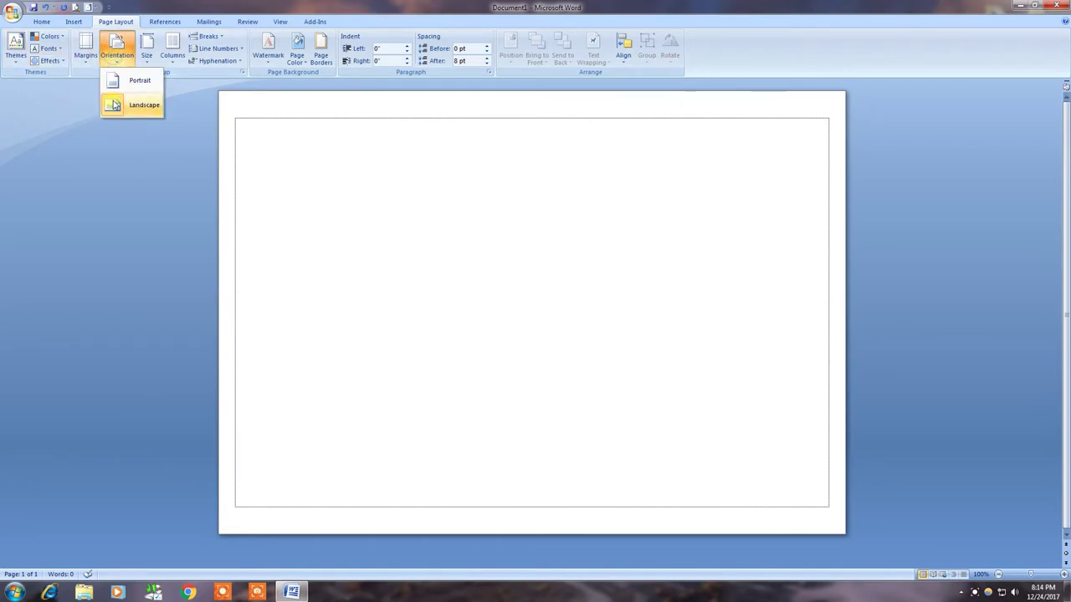
{"action": "left_click", "coordinate": [125, 86]}
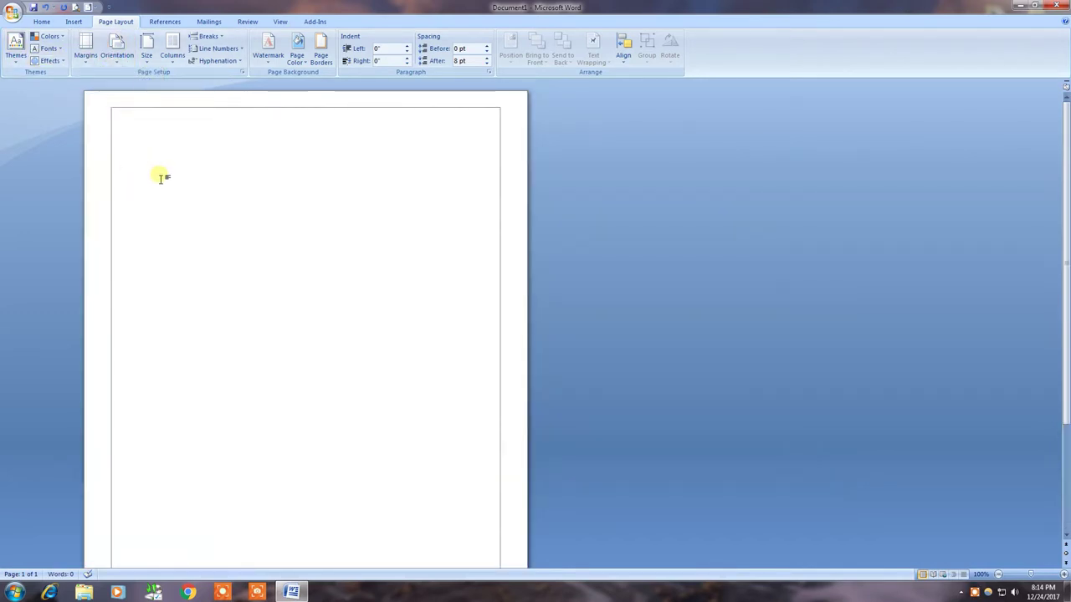
Set top, bottom, left and right margins to 1" in Page Setup, then recheck them
{"action": "left_click", "coordinate": [85, 54]}
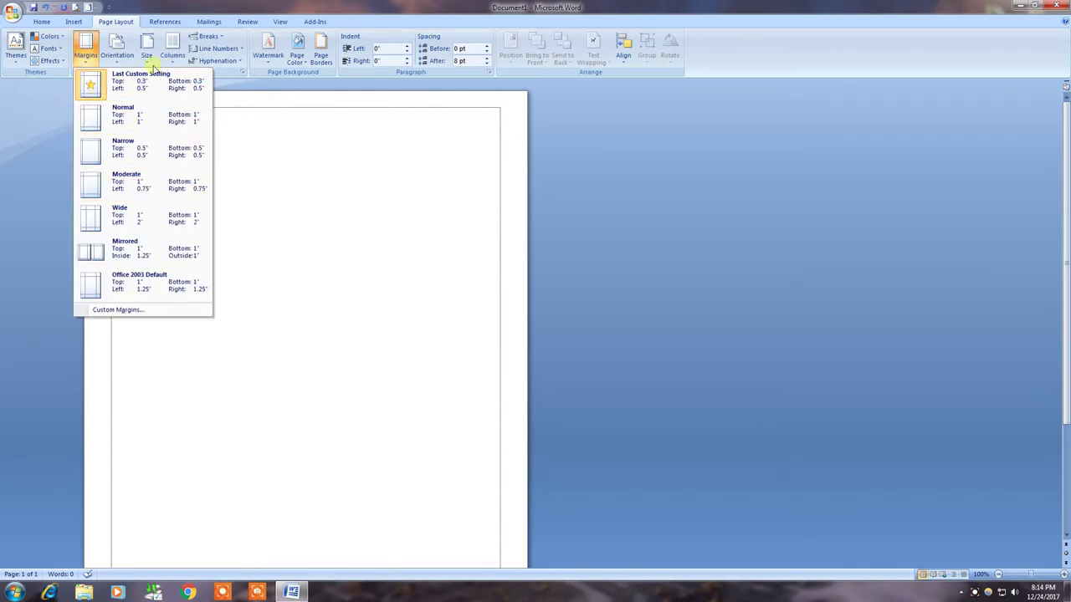
{"action": "left_click", "coordinate": [226, 79]}
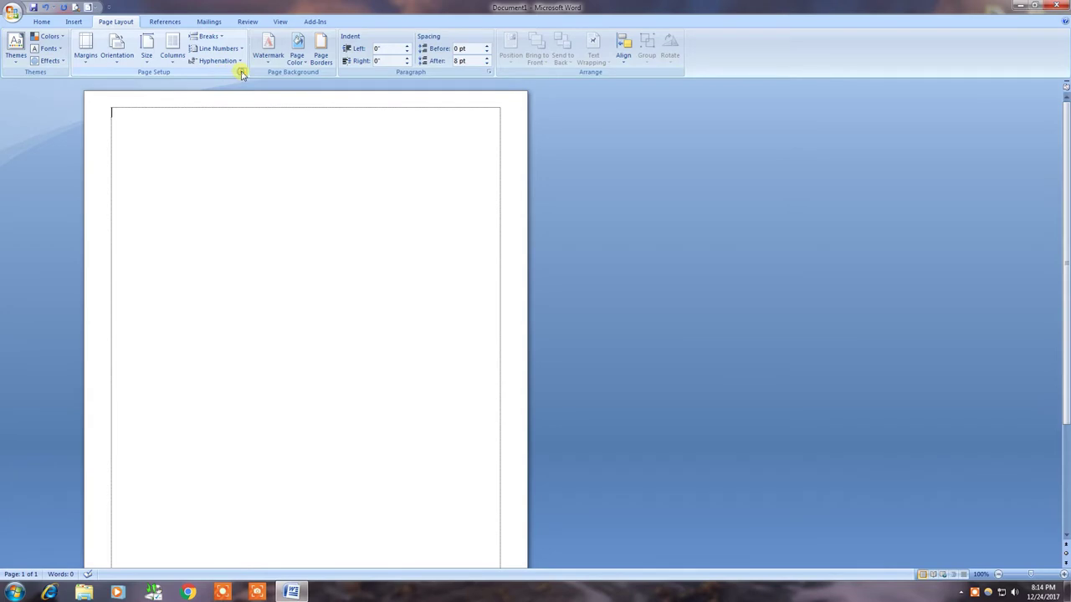
{"action": "left_click", "coordinate": [242, 72]}
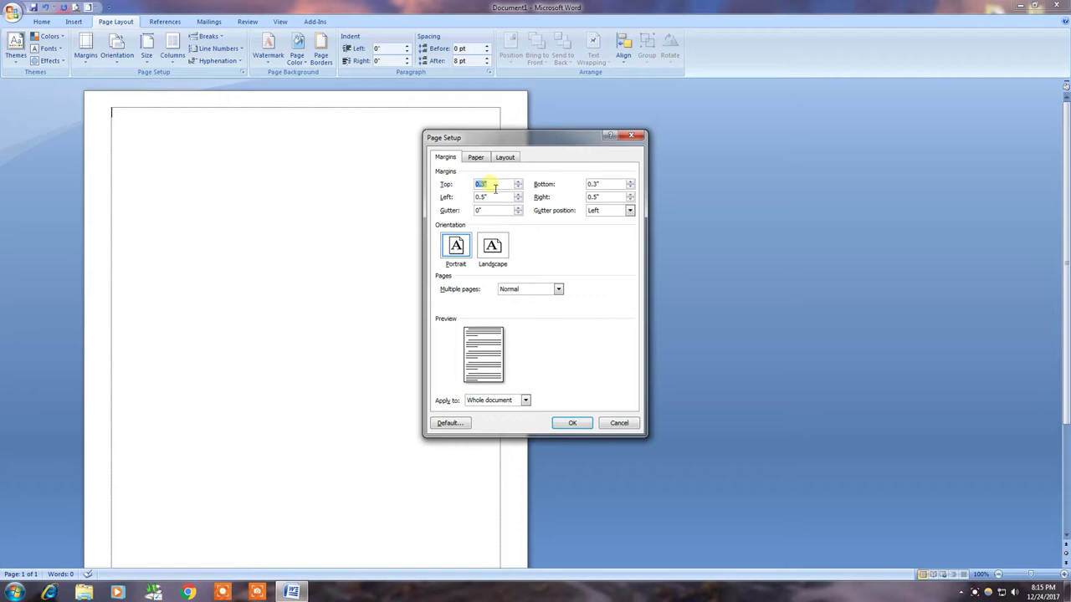
{"action": "type", "text": "1"}
{"action": "key", "text": "Tab"}
{"action": "type", "text": "1"}
{"action": "key", "text": "Tab"}
{"action": "type", "text": "1"}
{"action": "key", "text": "Tab"}
{"action": "type", "text": "1"}
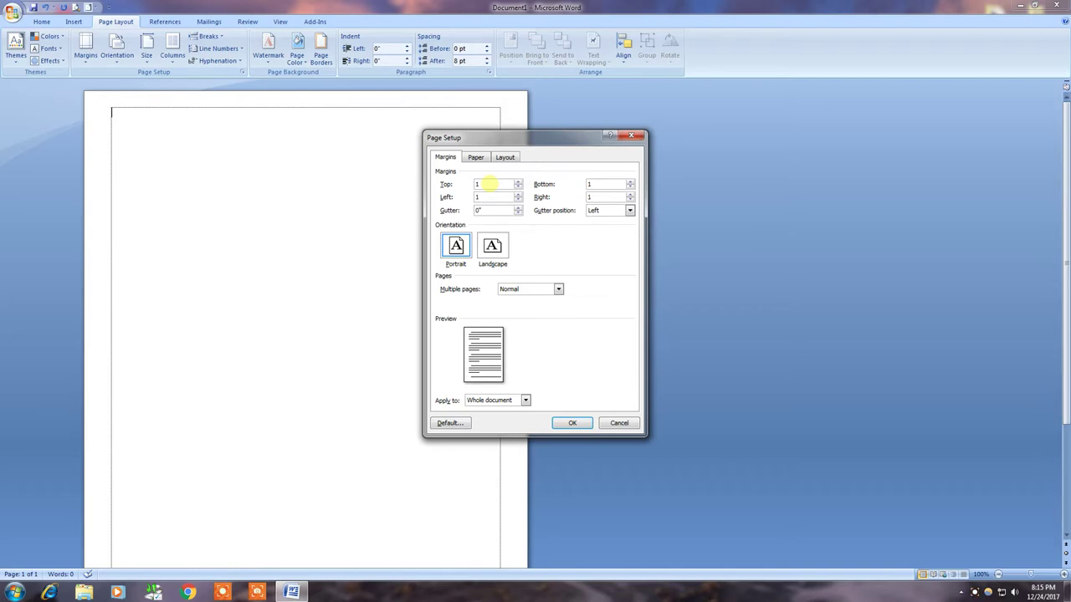
{"action": "left_click", "coordinate": [572, 422]}
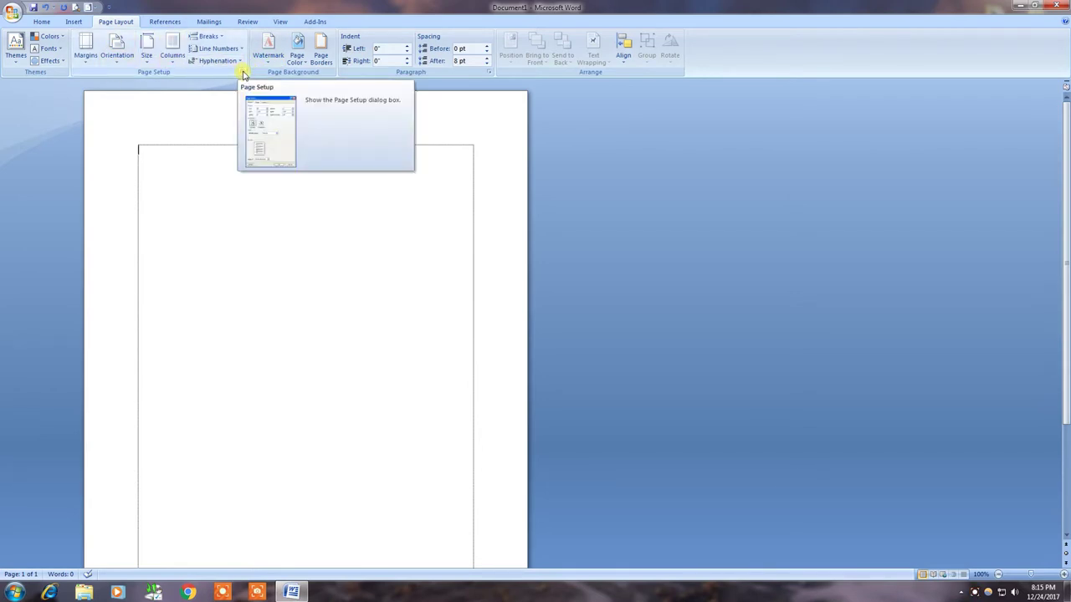
{"action": "left_click", "coordinate": [242, 73]}
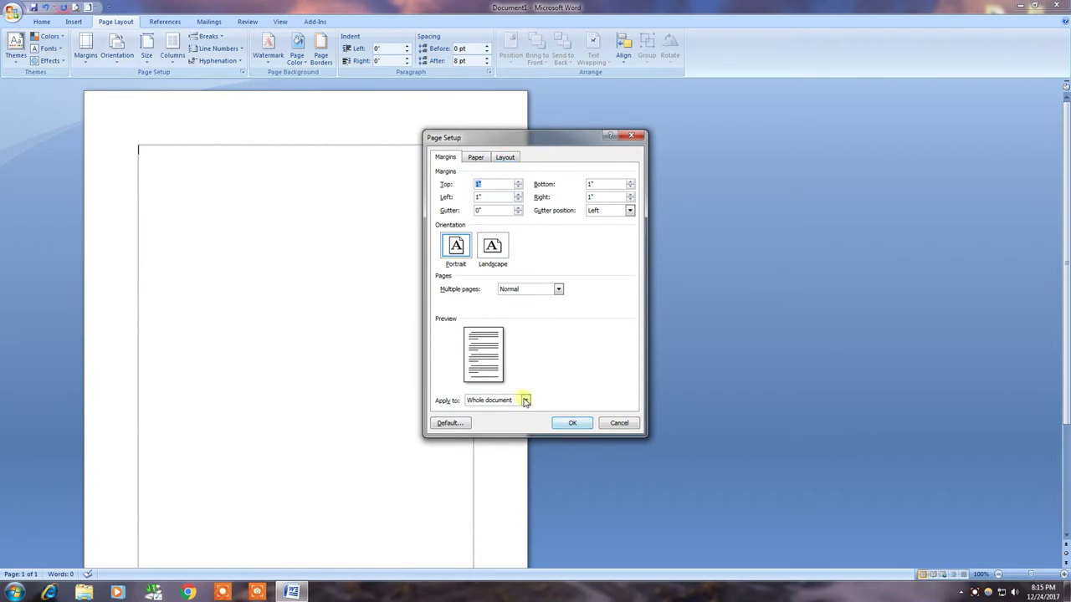
{"action": "left_click", "coordinate": [630, 136]}
Lay the page out in two columns, then in three columns
{"action": "left_click", "coordinate": [173, 52]}
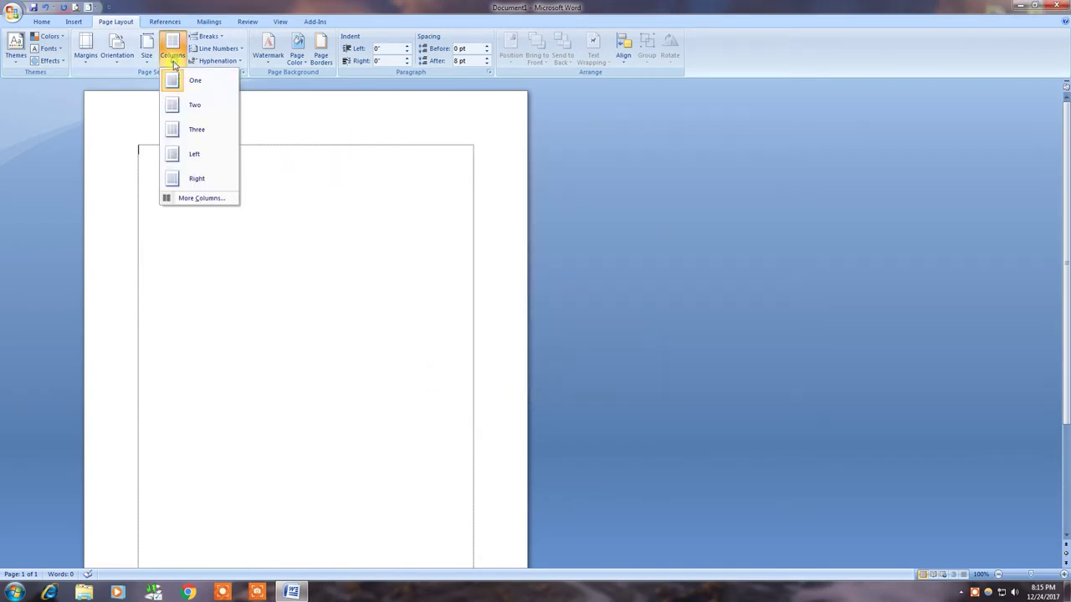
{"action": "left_click", "coordinate": [316, 287]}
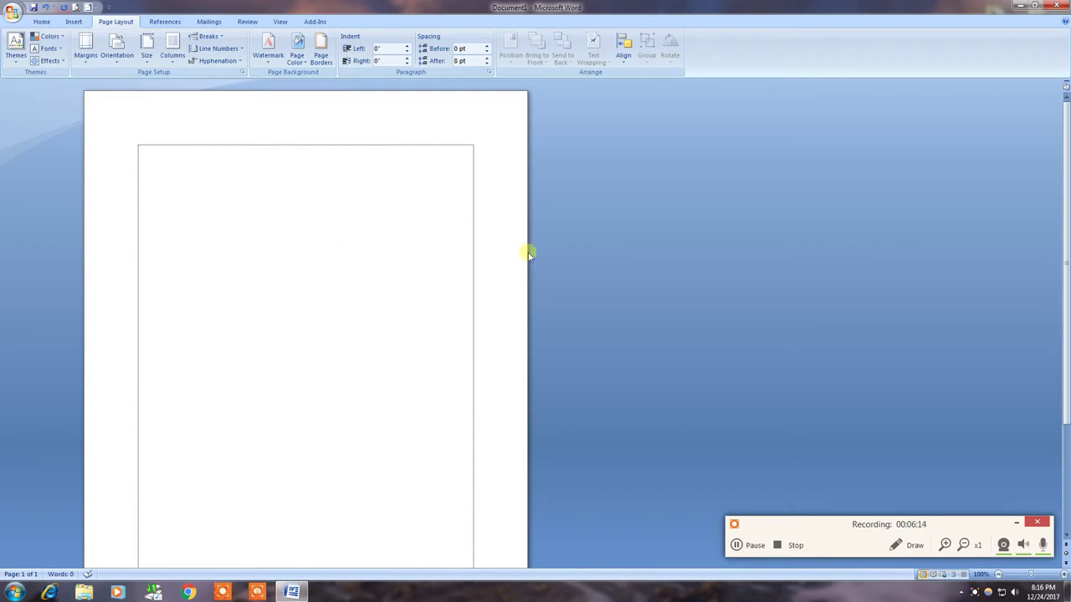
{"action": "left_click", "coordinate": [1016, 522]}
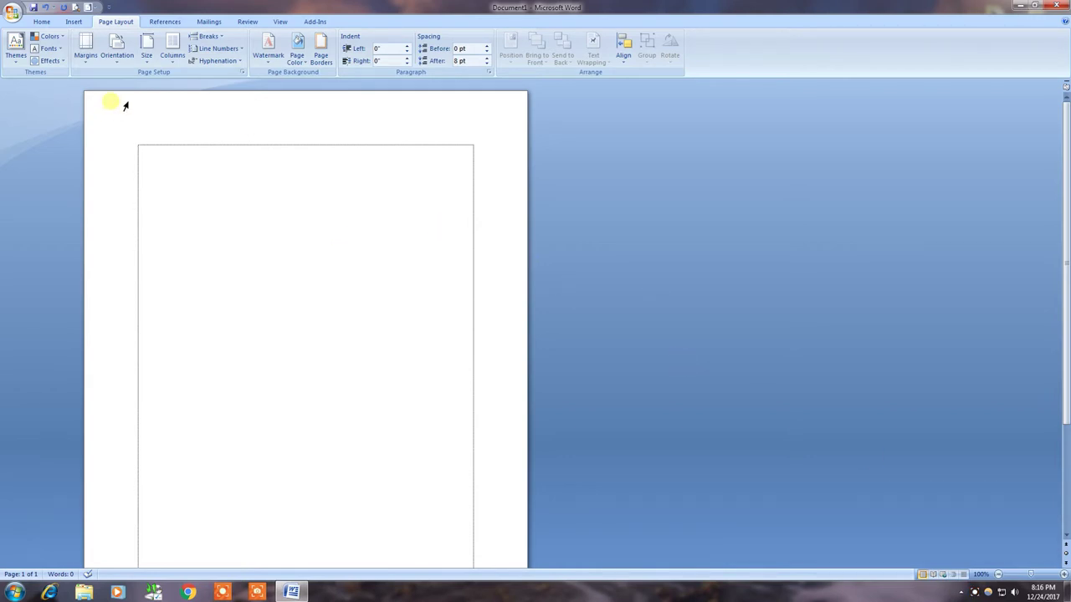
{"action": "left_click", "coordinate": [172, 52]}
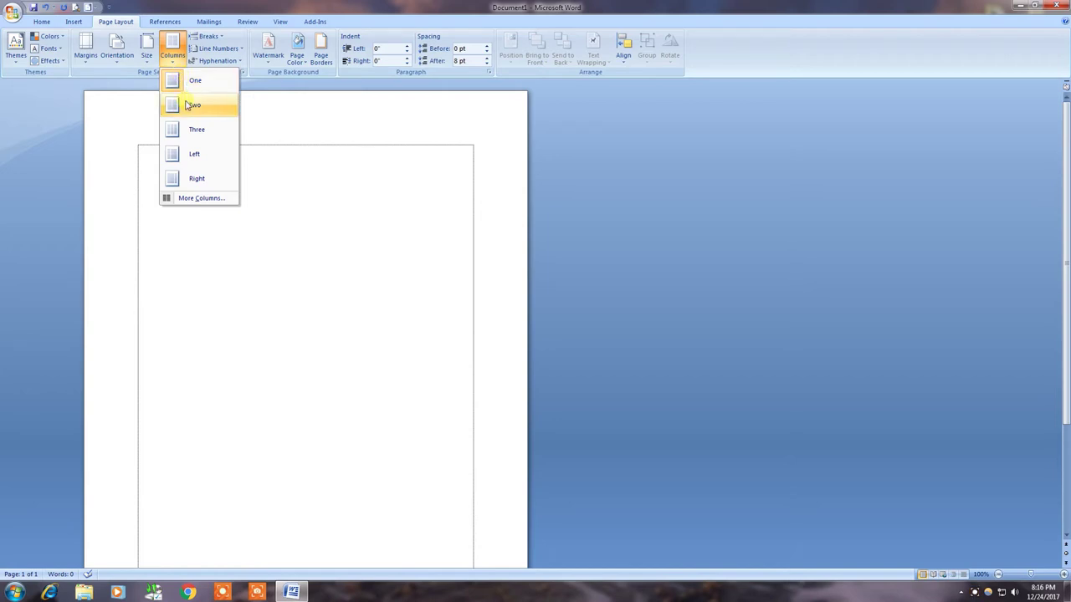
{"action": "left_click", "coordinate": [188, 105]}
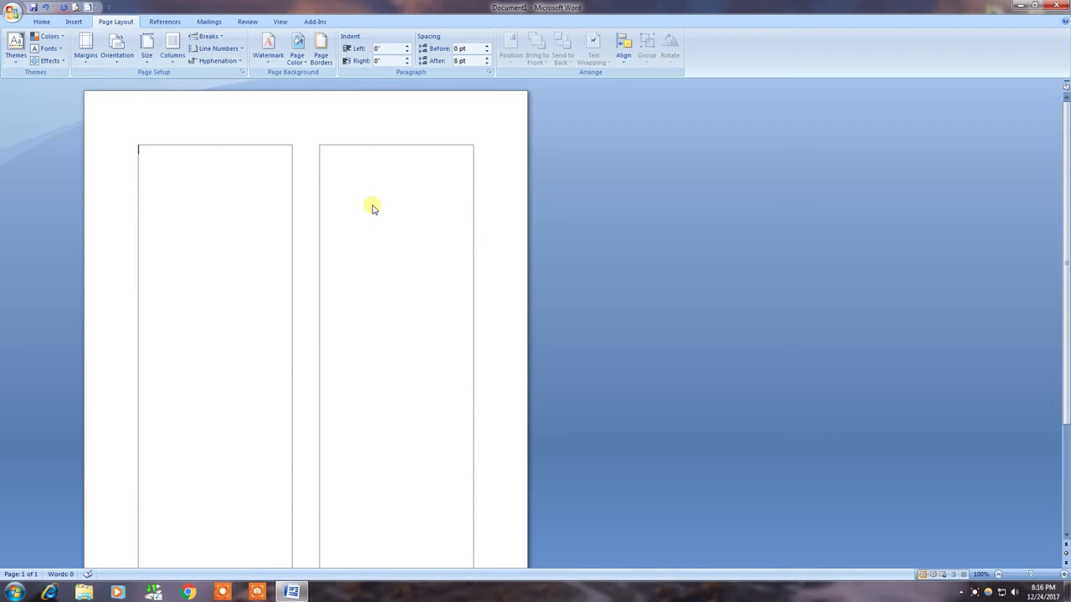
{"action": "left_click", "coordinate": [172, 48]}
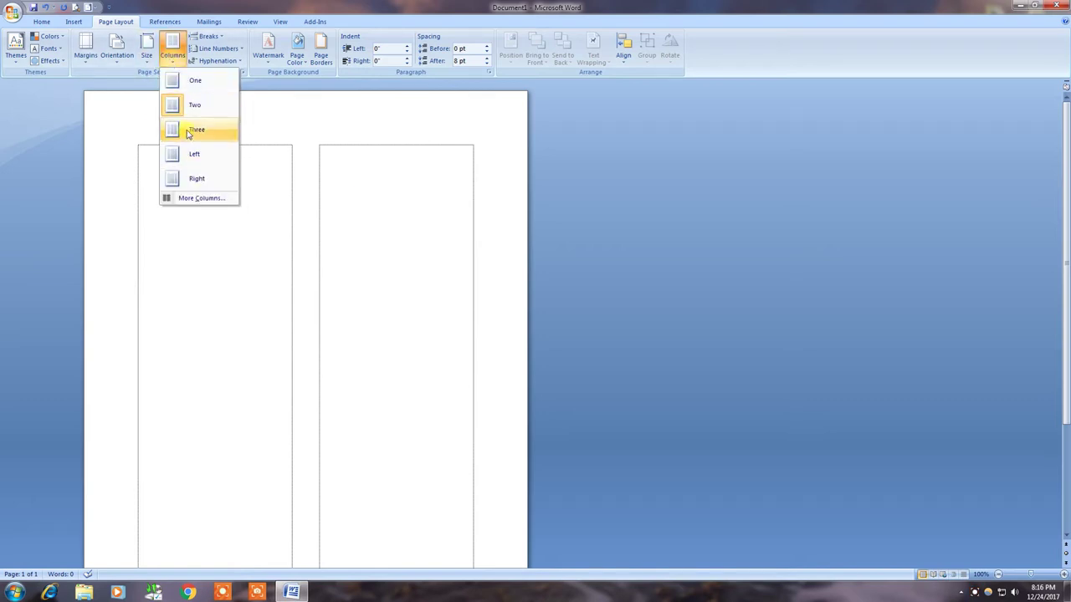
{"action": "left_click", "coordinate": [189, 131]}
Confirm the Columns dialog settings, then return the page to a single column
{"action": "left_click", "coordinate": [174, 55]}
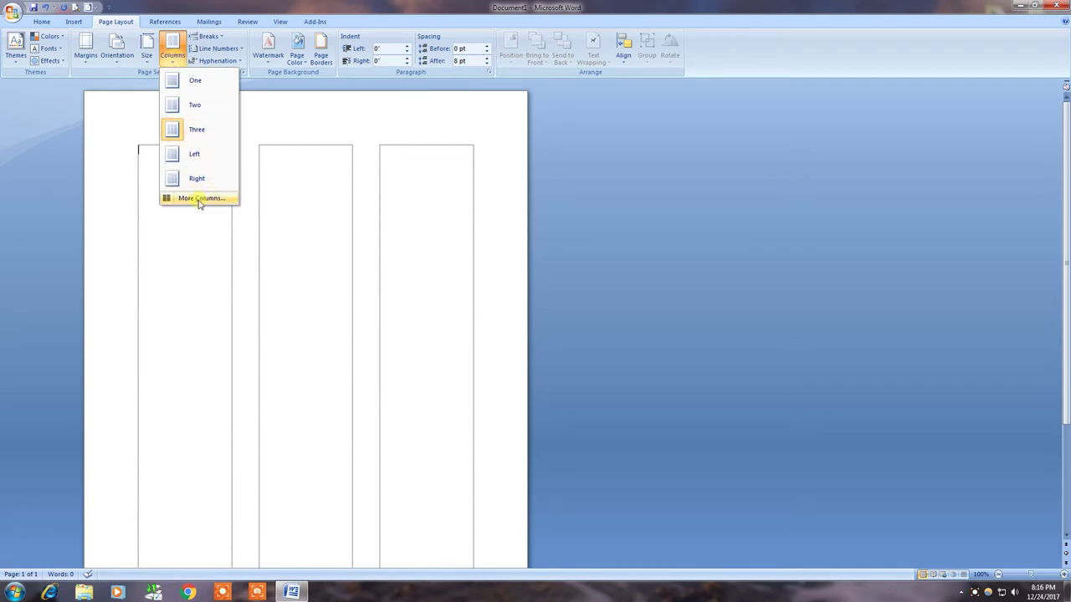
{"action": "left_click", "coordinate": [200, 201]}
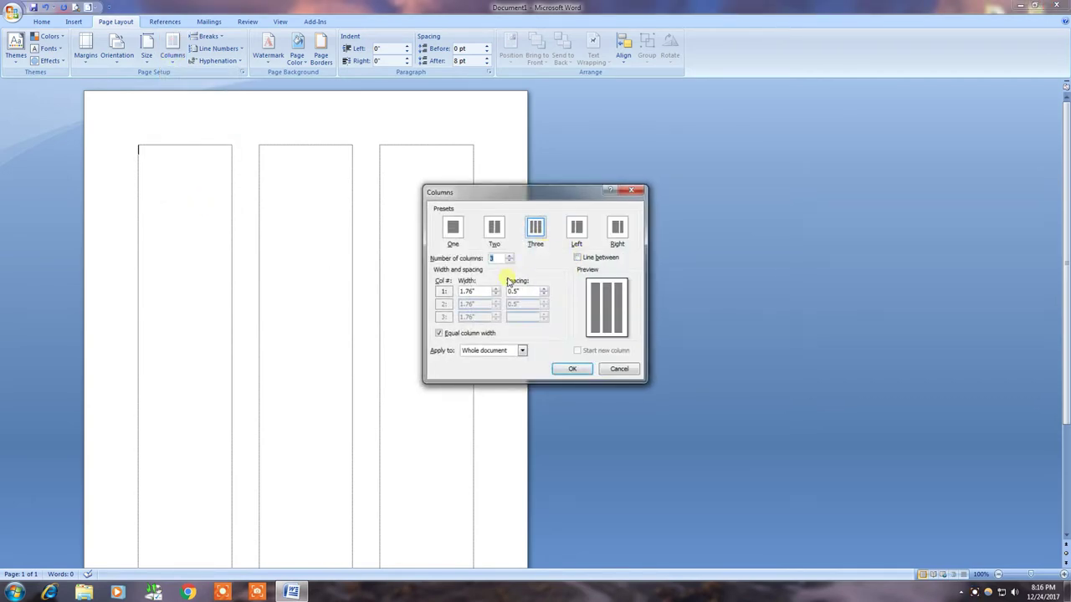
{"action": "left_click", "coordinate": [574, 370]}
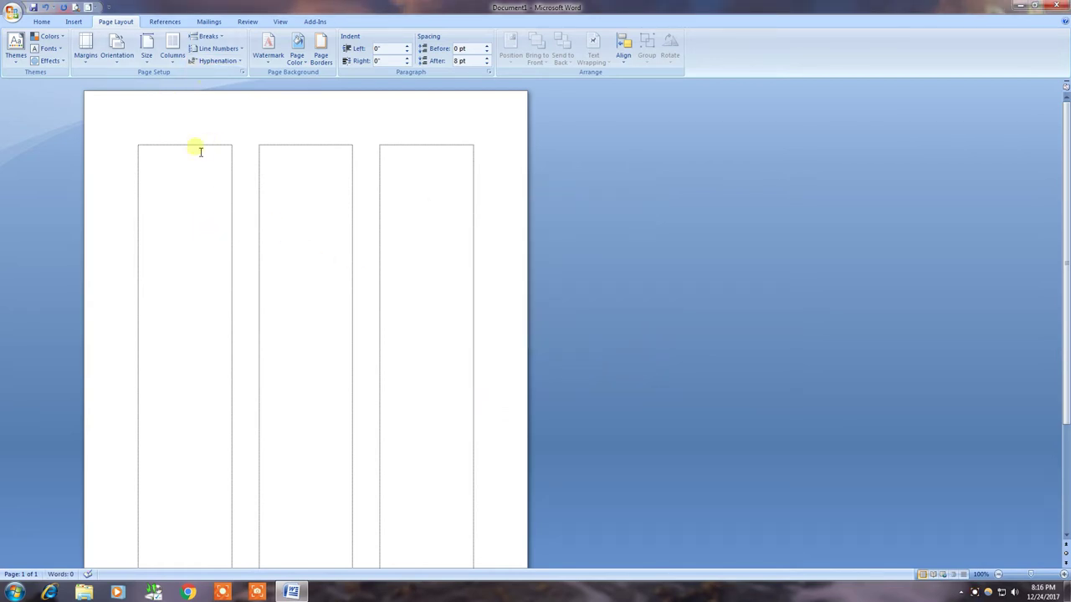
{"action": "left_click", "coordinate": [147, 46]}
{"action": "left_click", "coordinate": [174, 55]}
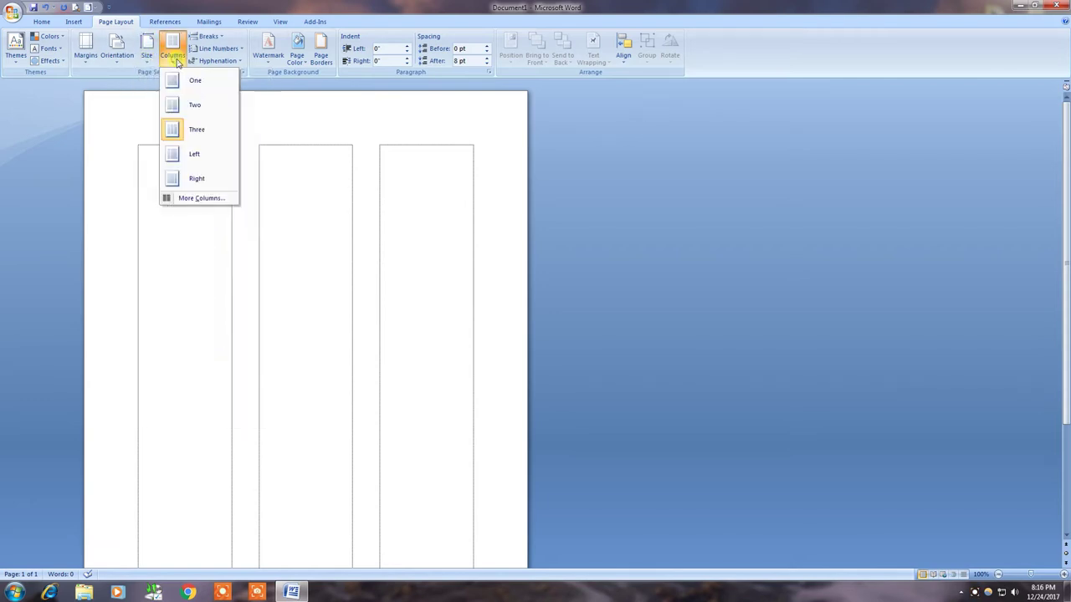
{"action": "left_click", "coordinate": [180, 79]}
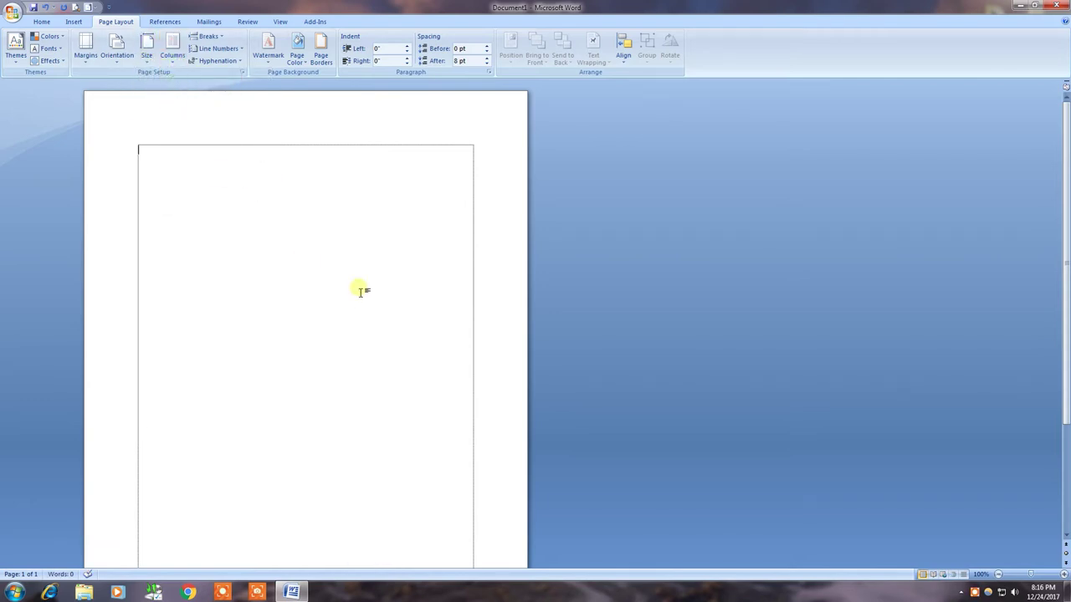
Type the sample string 'WBv_FwFBvD_FFFw', select it, and set the cursor after it
{"action": "type", "text": ",W&Bv,,FwFBvD,,FFFw"}
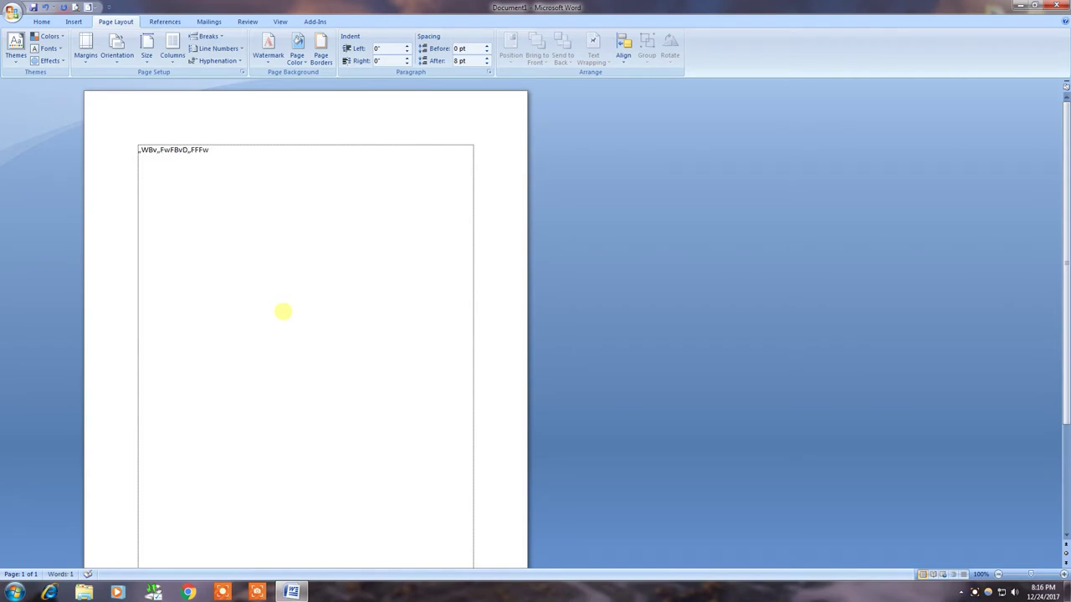
{"action": "key", "text": "ctrl+a"}
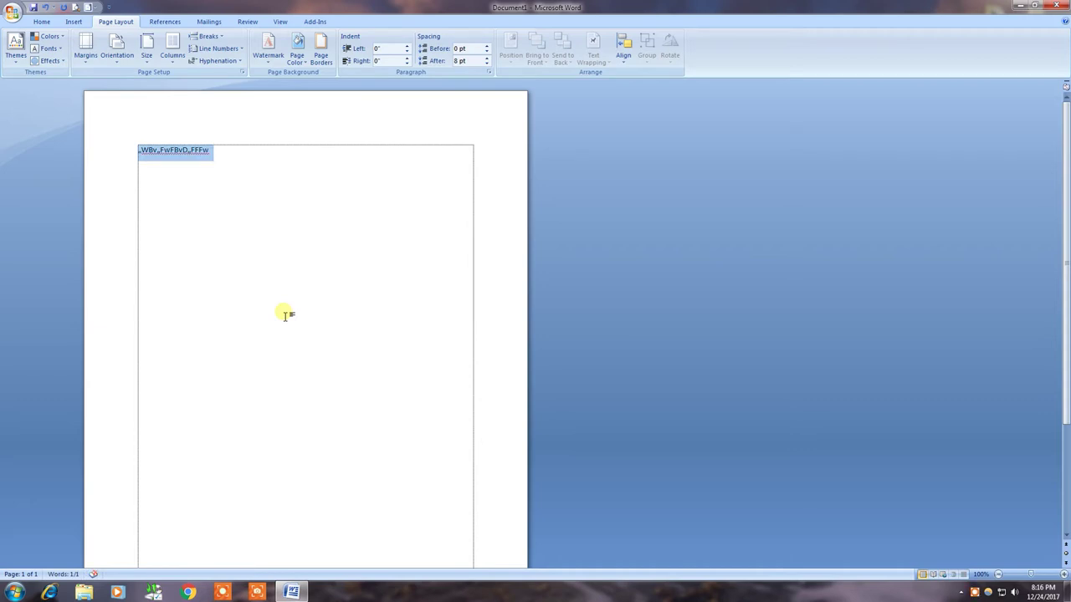
{"action": "left_click", "coordinate": [285, 315]}
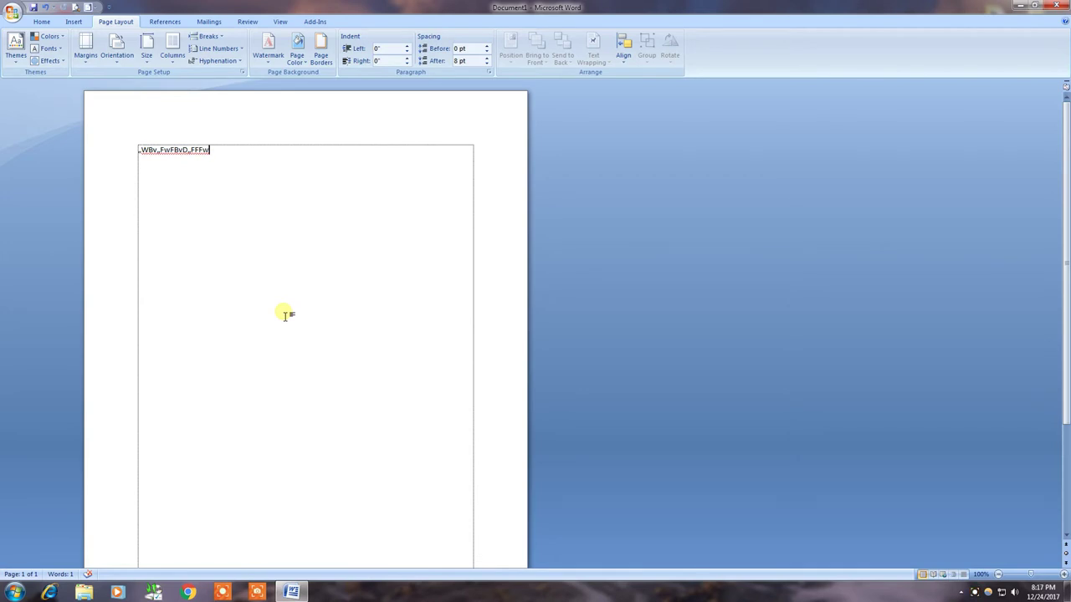
Paste the sample string repeatedly, starting a new line after each copy
{"action": "key", "text": "ctrl+v"}
{"action": "key", "text": "Return"}
{"action": "key", "text": "ctrl+v"}
{"action": "key", "text": "Return"}
{"action": "key", "text": "ctrl+v"}
{"action": "key", "text": "Return"}
{"action": "key", "text": "ctrl+v"}
{"action": "key", "text": "Return"}
{"action": "key", "text": "ctrl+v"}
{"action": "key", "text": "Return"}
{"action": "key", "text": "ctrl+v"}
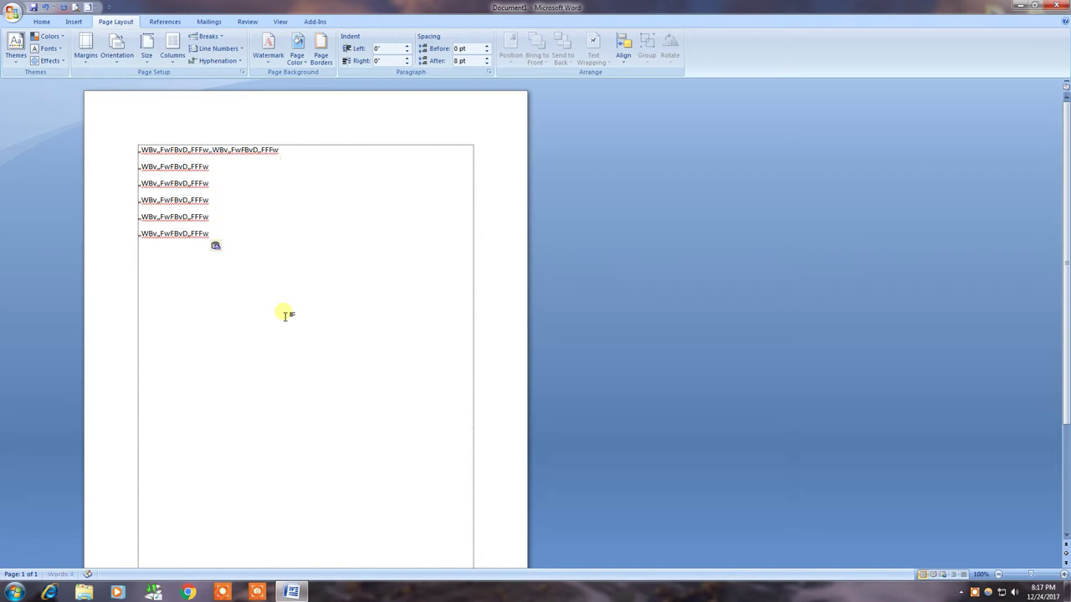
{"action": "key", "text": "Return"}
{"action": "key", "text": "ctrl+v"}
{"action": "key", "text": "Return"}
{"action": "key", "text": "ctrl+v"}
{"action": "key", "text": "Return"}
{"action": "key", "text": "ctrl+v"}
{"action": "key", "text": "Return"}
{"action": "key", "text": "ctrl+v"}
{"action": "key", "text": "Return"}
{"action": "key", "text": "ctrl+v"}
{"action": "key", "text": "Return"}
{"action": "key", "text": "ctrl+v"}
{"action": "key", "text": "Return"}
{"action": "key", "text": "ctrl+v"}
{"action": "key", "text": "Return"}
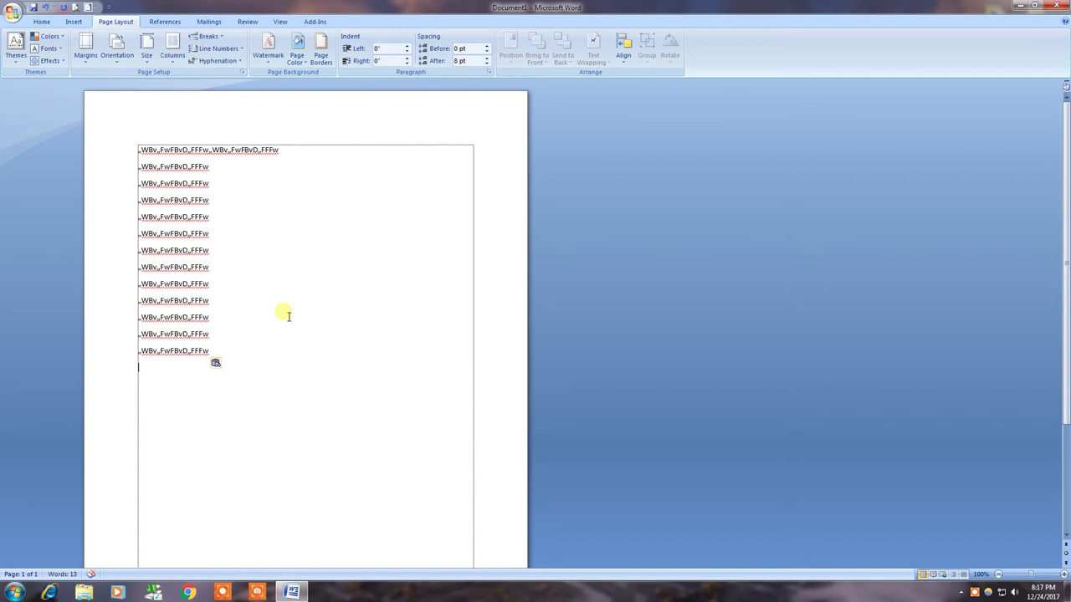
Insert a Page break before the sixth 'WBv_FwFBvD_FFFw' line so it starts page two
{"action": "left_click", "coordinate": [40, 21]}
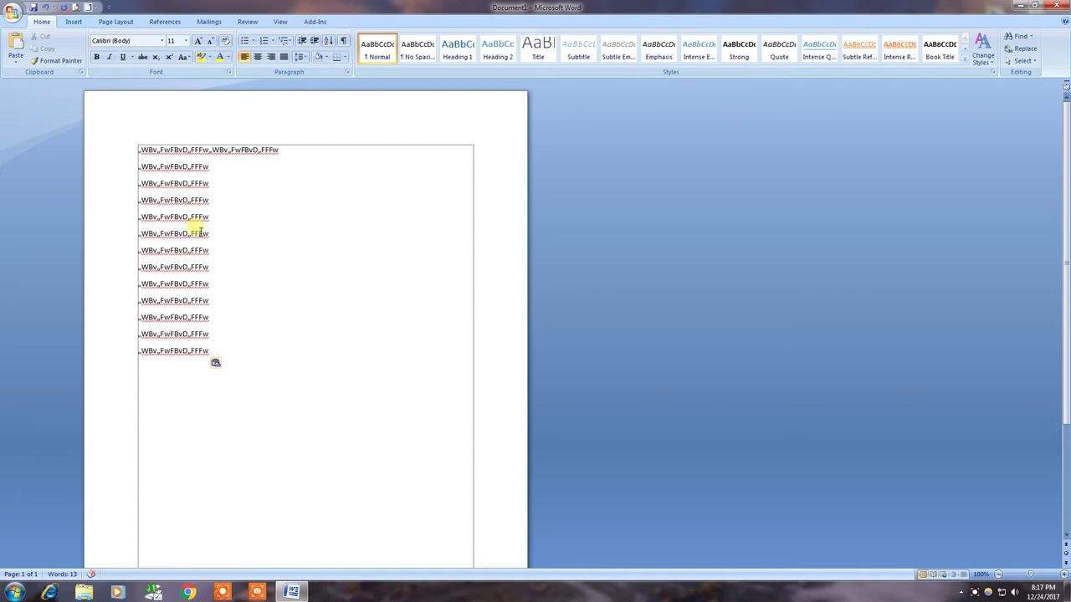
{"action": "left_click", "coordinate": [116, 21]}
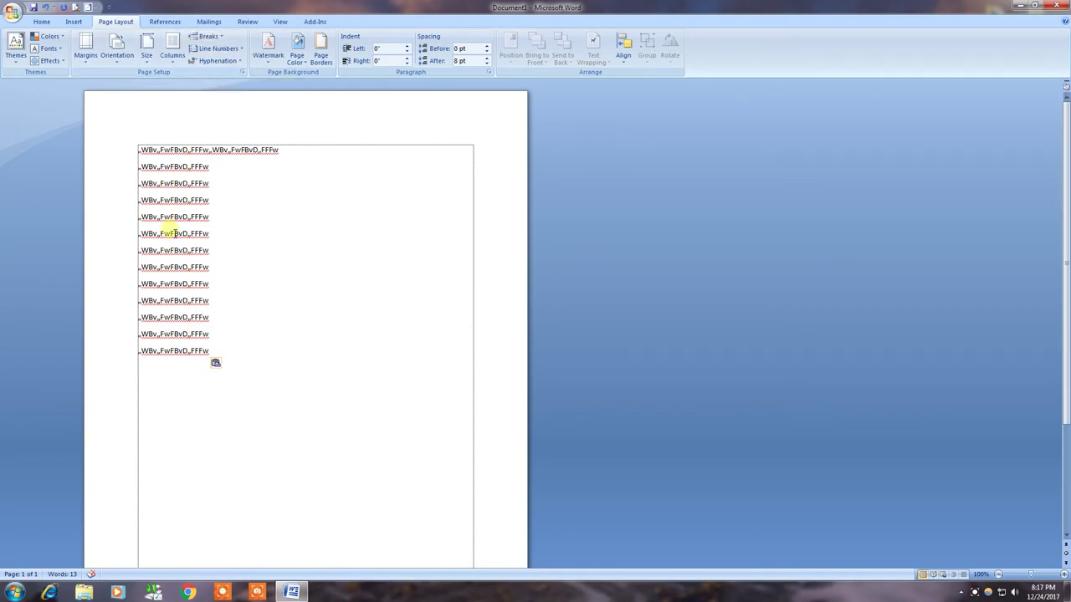
{"action": "left_click", "coordinate": [142, 235]}
{"action": "left_click", "coordinate": [217, 38]}
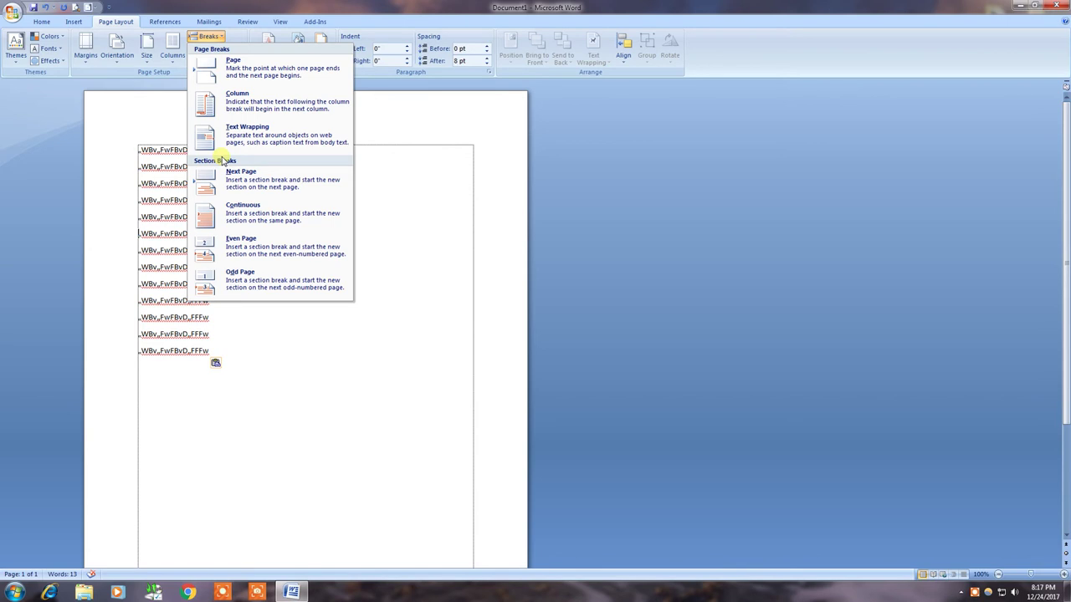
{"action": "left_click", "coordinate": [136, 234]}
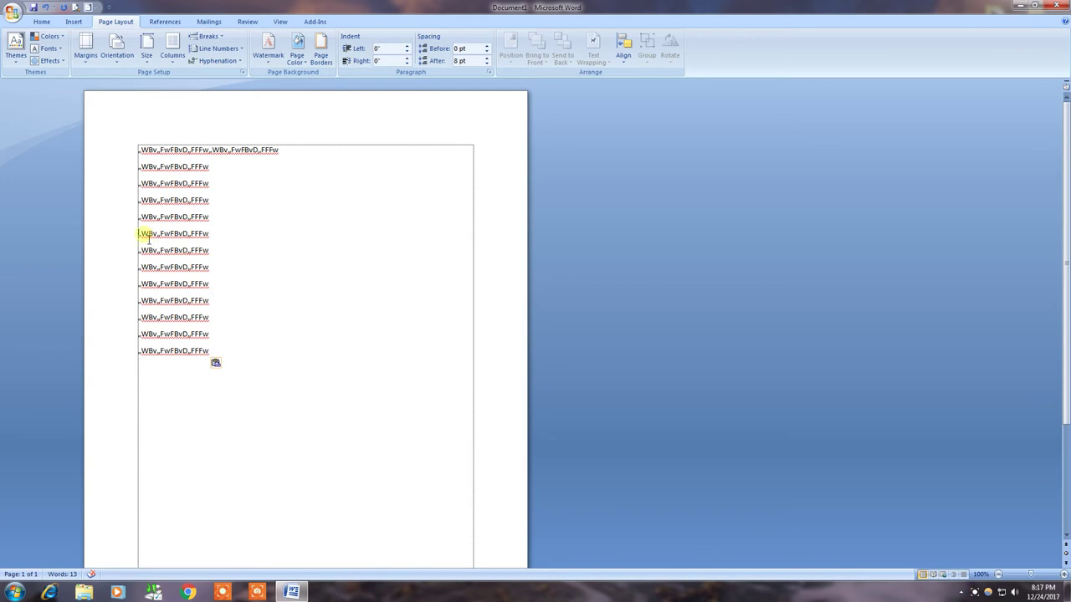
{"action": "left_click", "coordinate": [208, 36]}
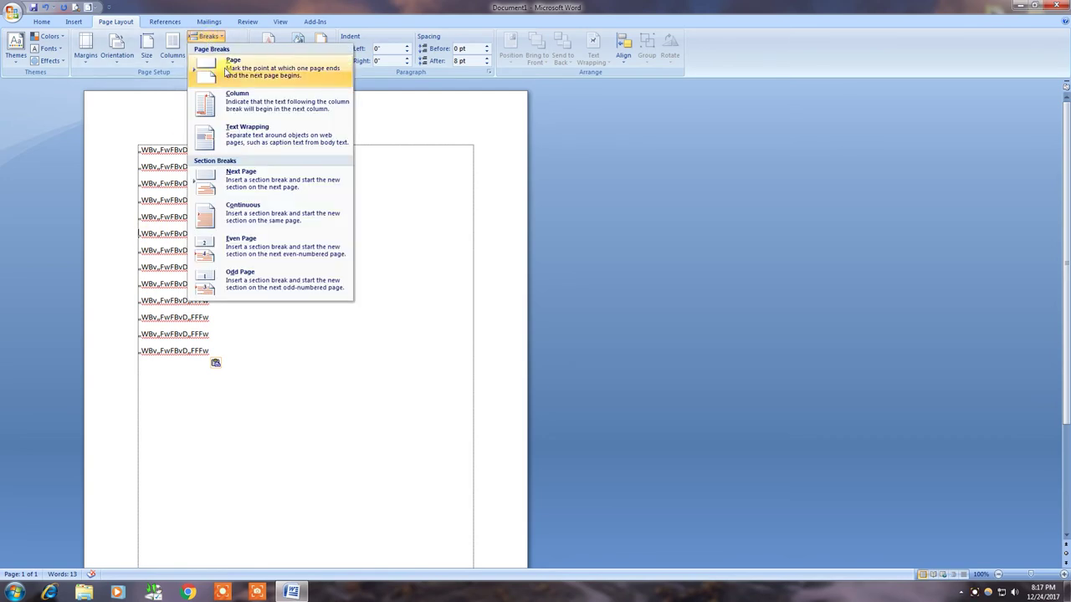
{"action": "left_click", "coordinate": [226, 71]}
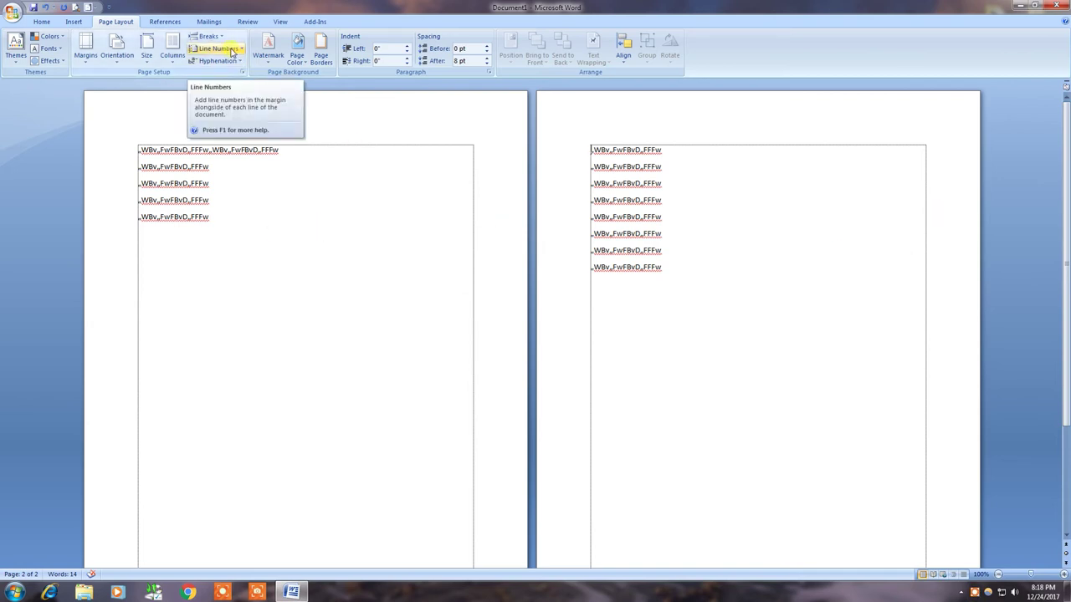
{"action": "left_click", "coordinate": [238, 49]}
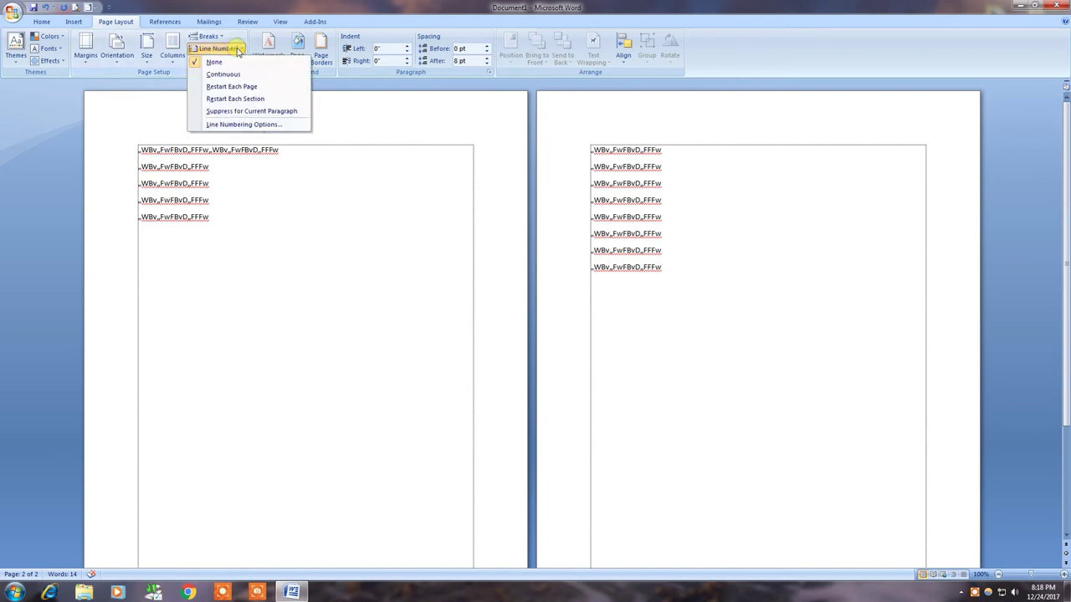
{"action": "left_click", "coordinate": [260, 261]}
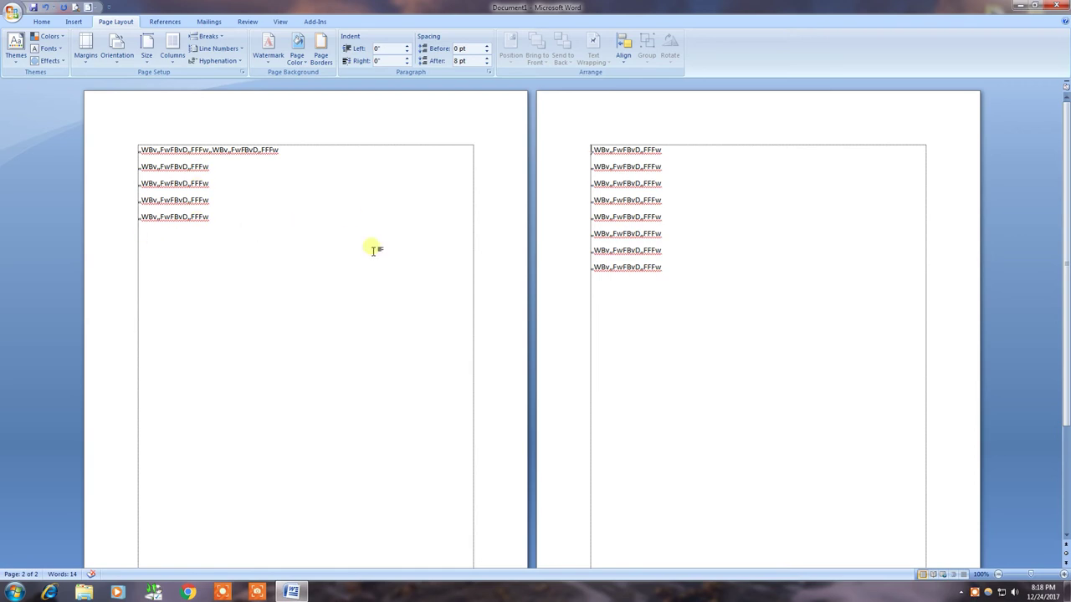
{"action": "scroll", "coordinate": [261, 437], "scroll_direction": "down", "scroll_amount": 4}
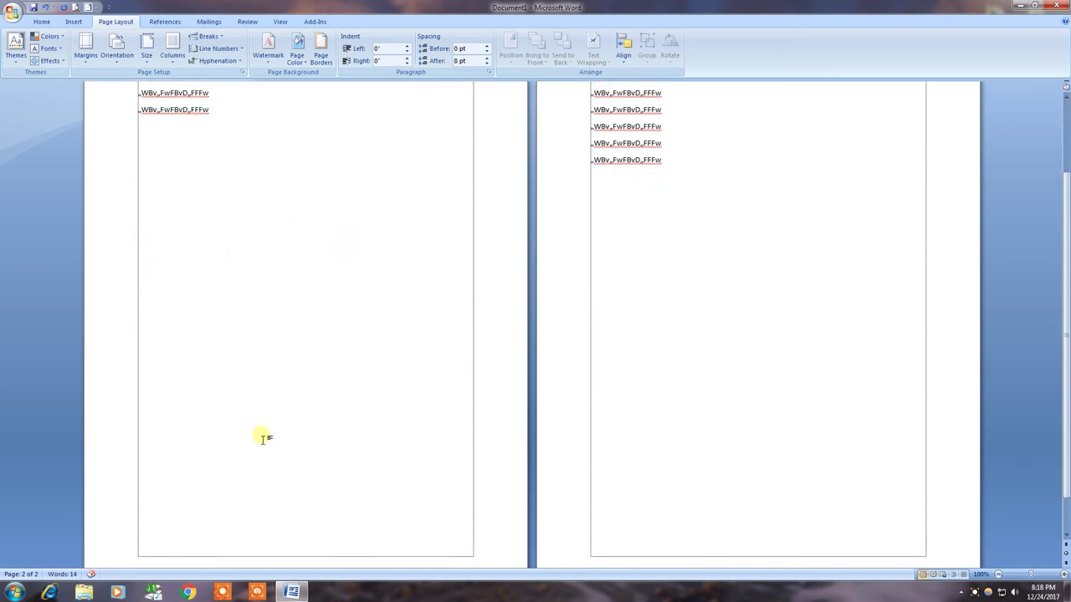
{"action": "scroll", "coordinate": [260, 437], "scroll_direction": "up", "scroll_amount": 3}
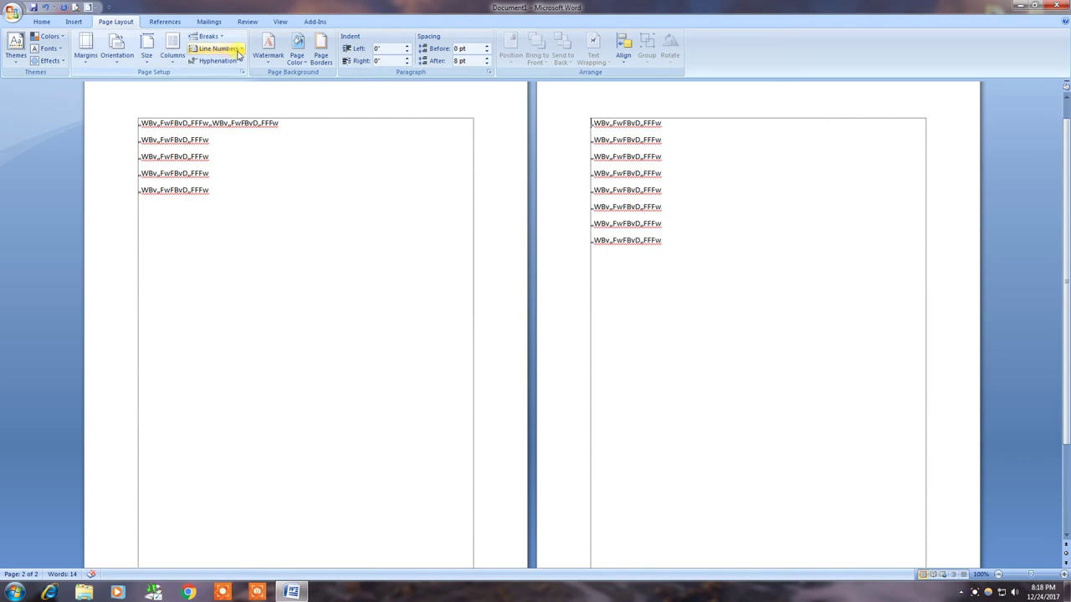
{"action": "left_click", "coordinate": [238, 52]}
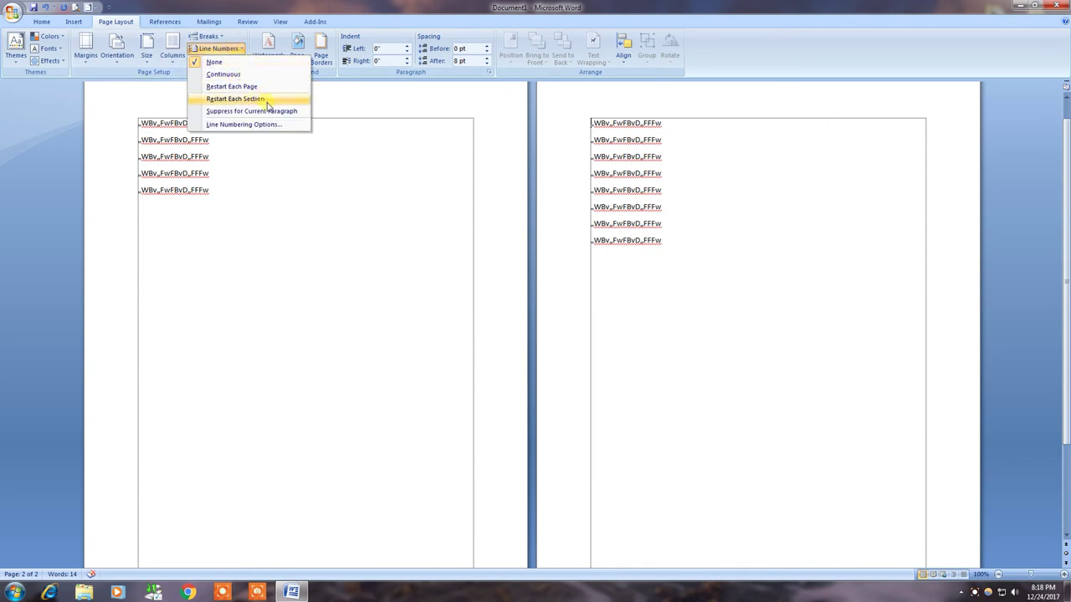
{"action": "left_click", "coordinate": [299, 224]}
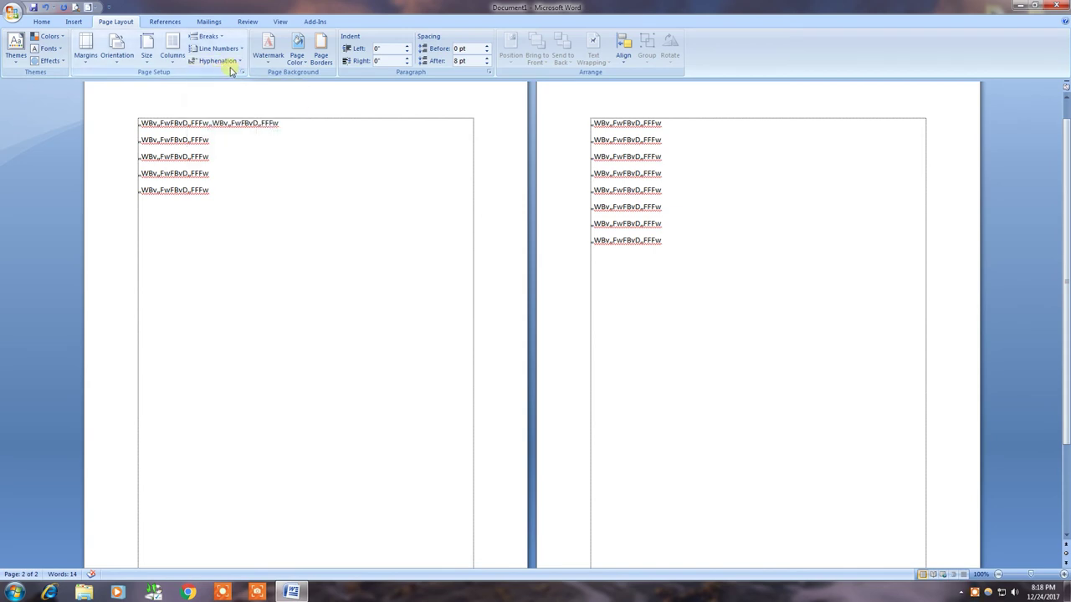
{"action": "left_click", "coordinate": [241, 62]}
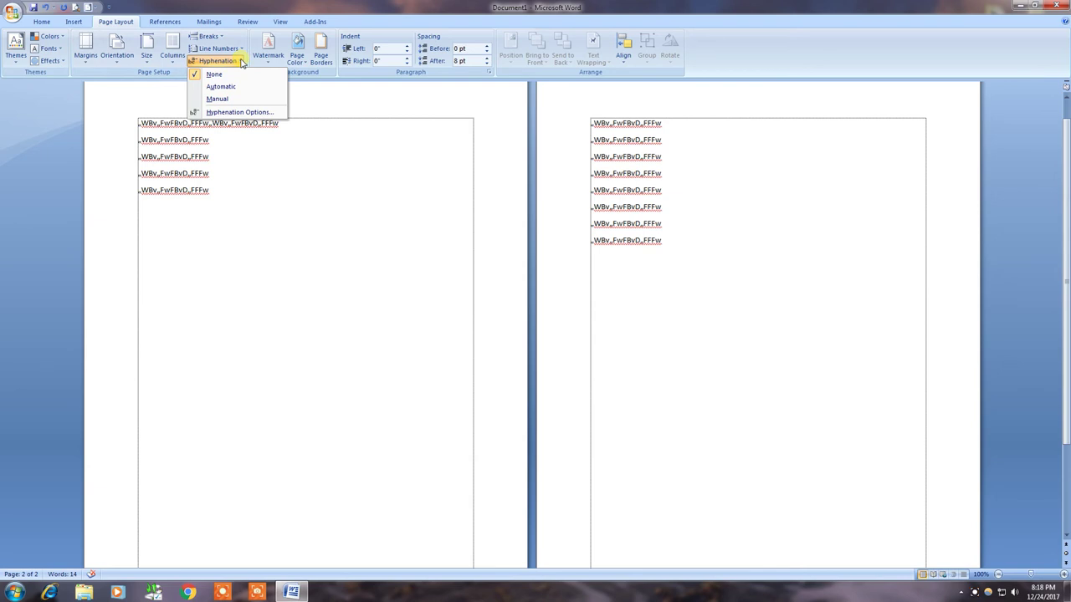
{"action": "left_click", "coordinate": [241, 62]}
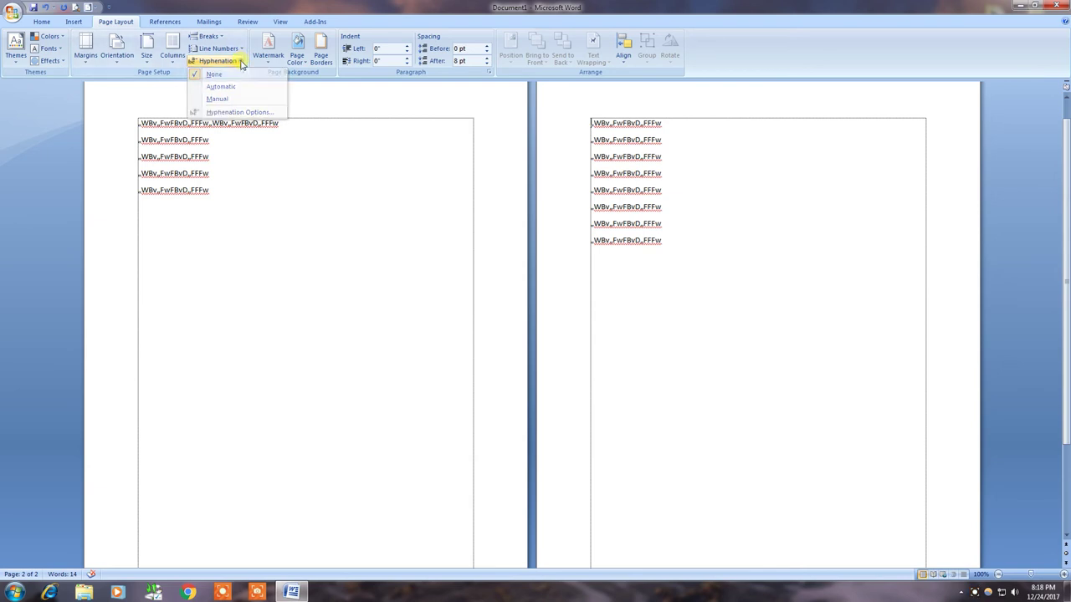